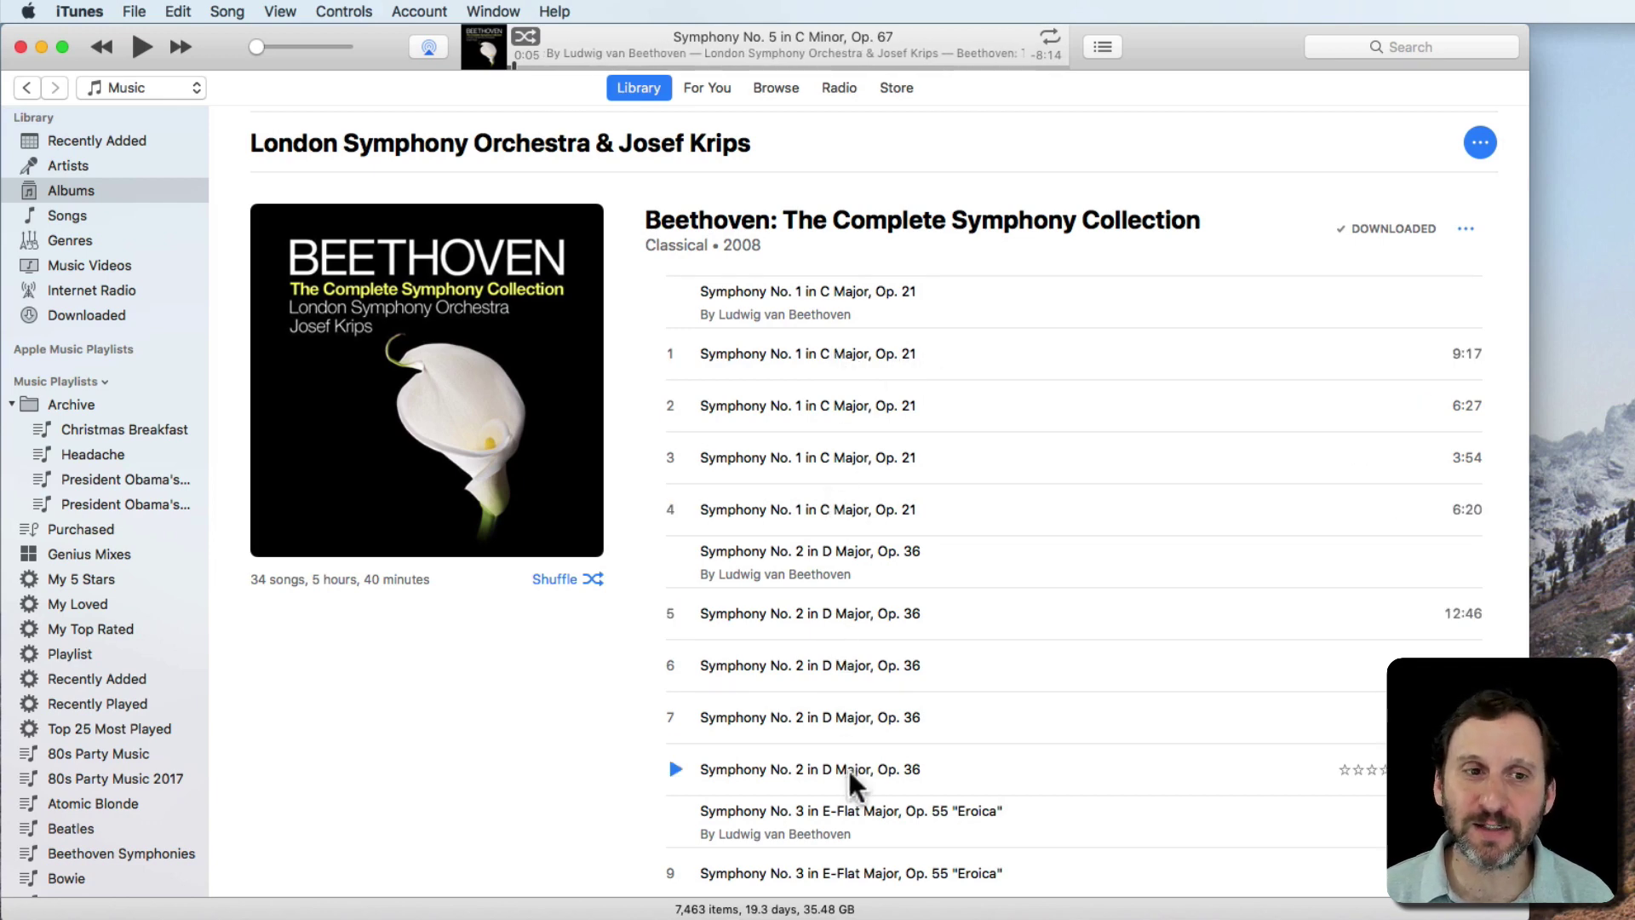
Shuffle-play the album at minimum volume and skip three tracks to Symphony No. 5
{"action": "left_click", "coordinate": [550, 579]}
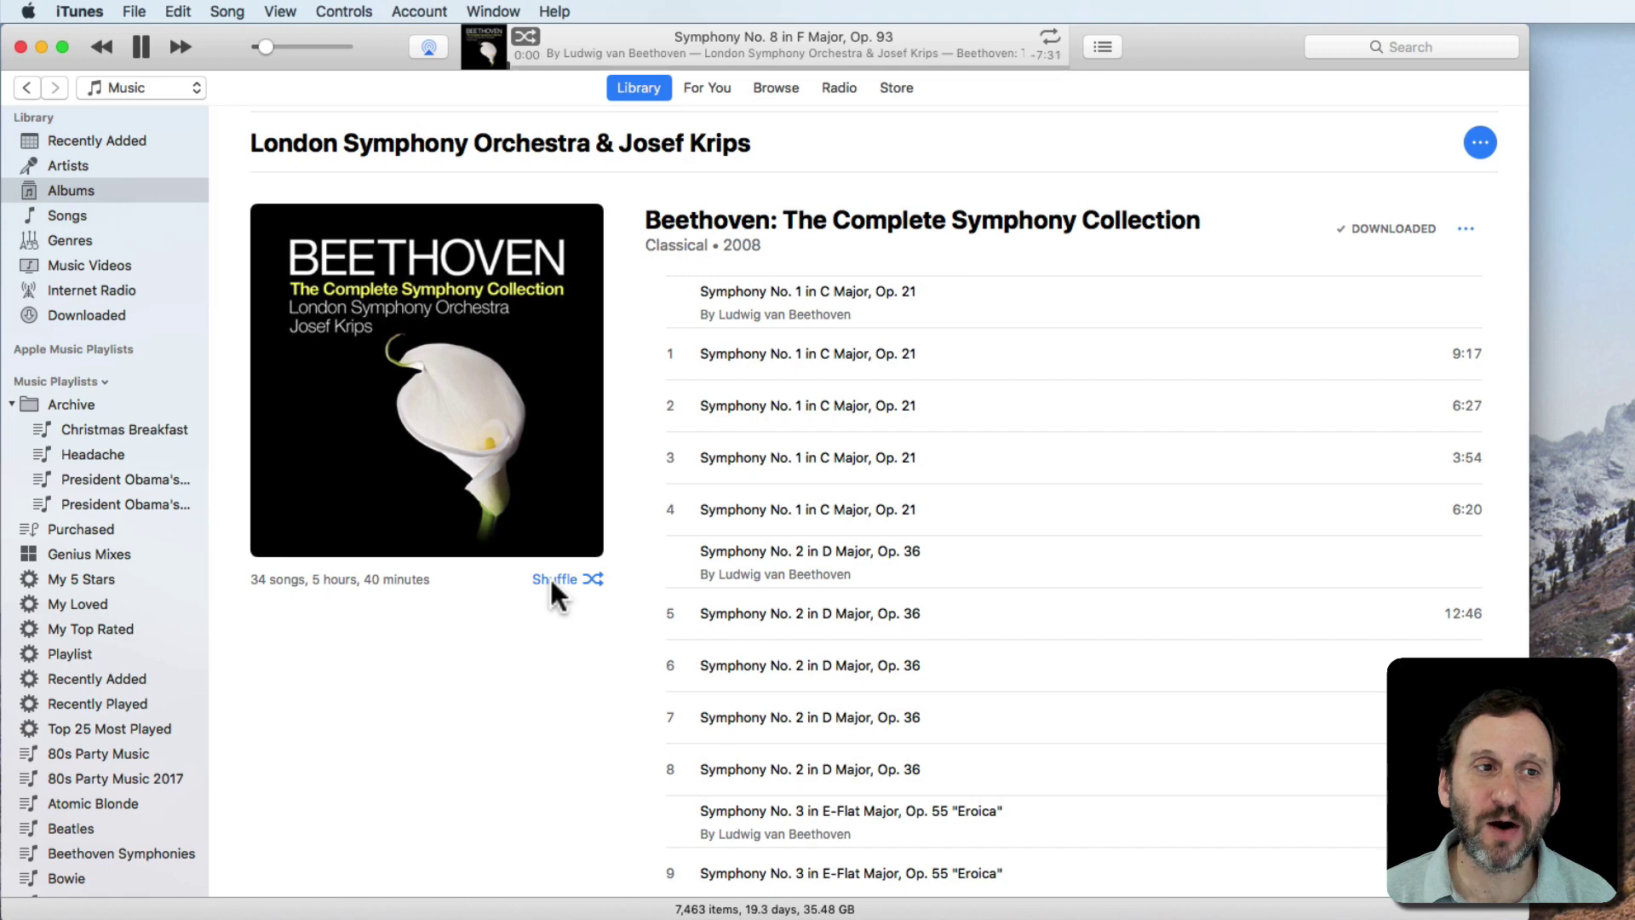
{"action": "left_click_drag", "start_coordinate": [264, 43], "coordinate": [255, 42]}
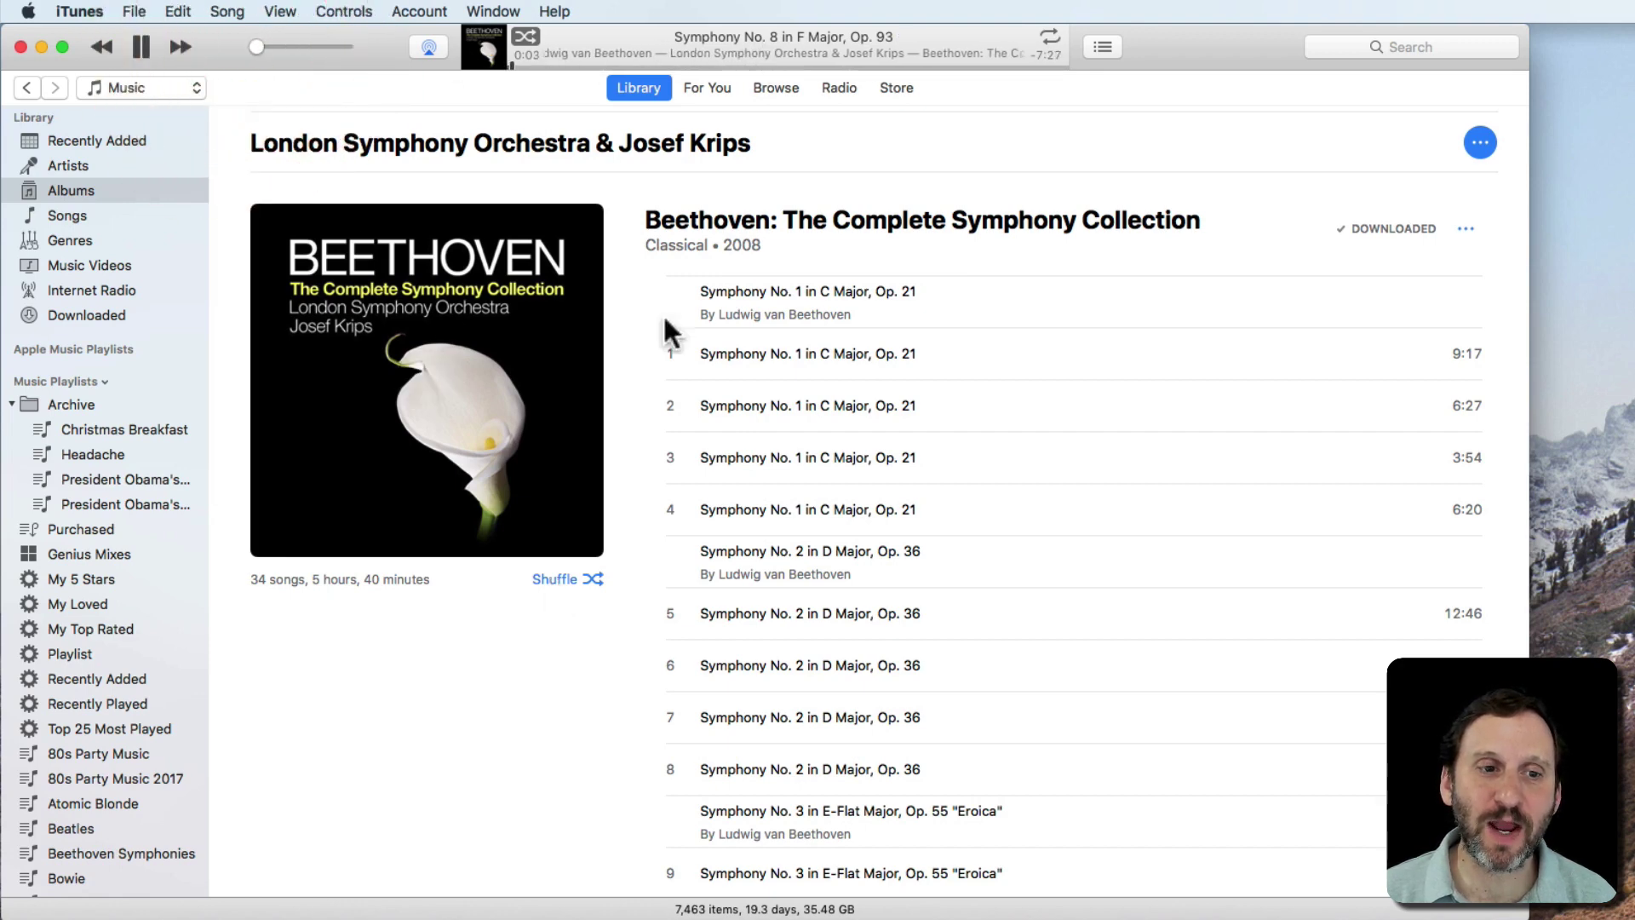
{"action": "left_click", "coordinate": [180, 44]}
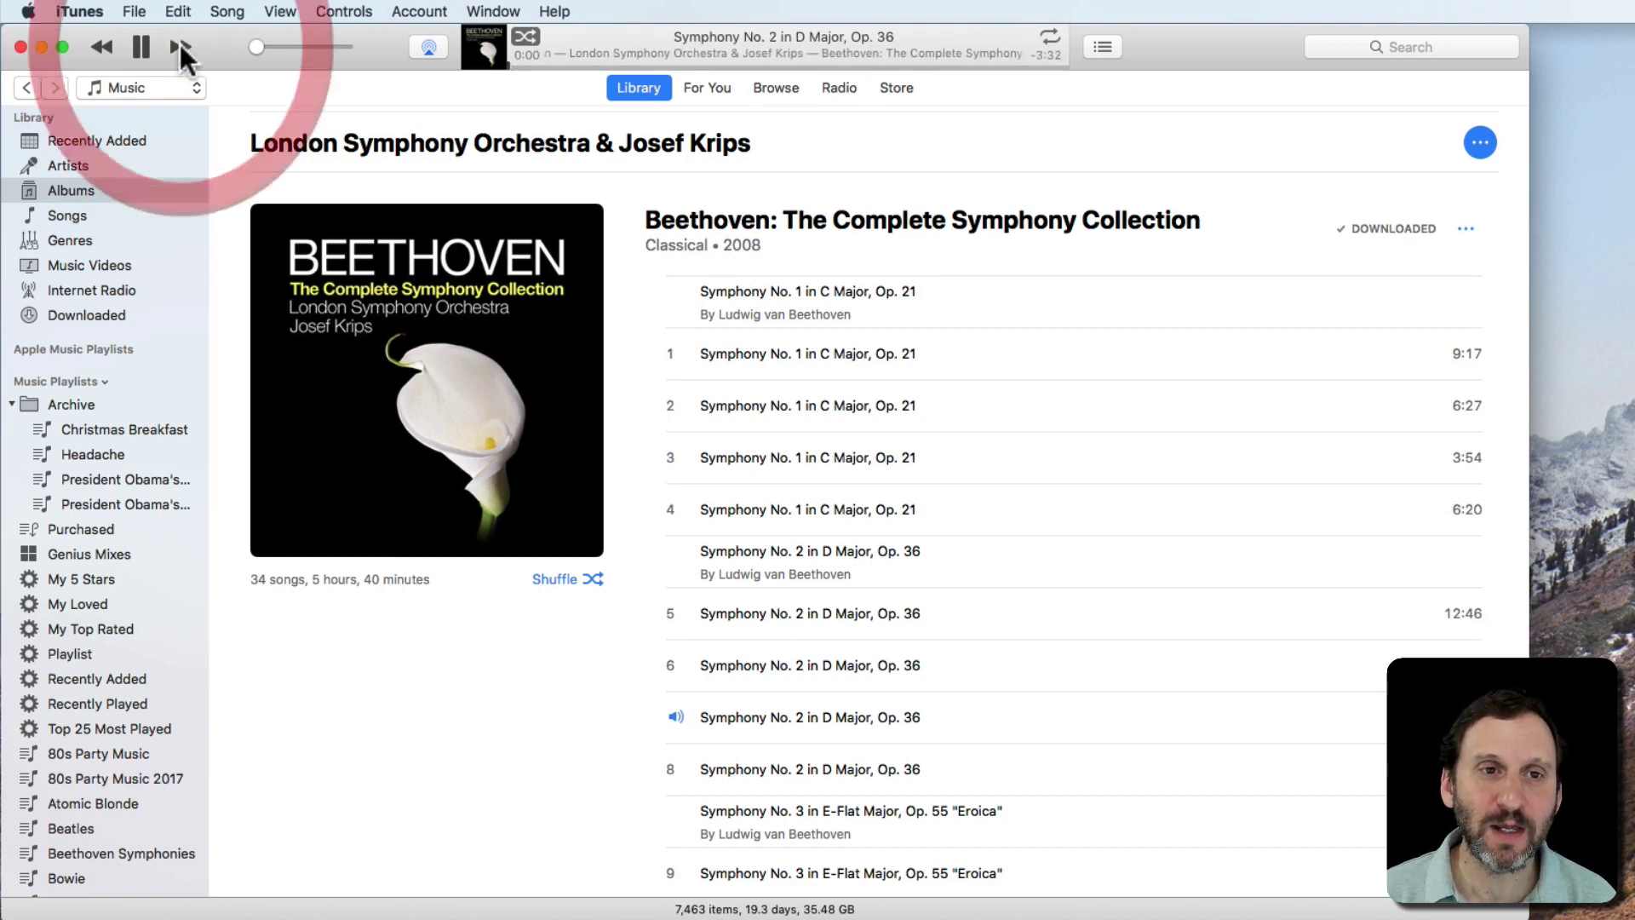
{"action": "left_click", "coordinate": [180, 44]}
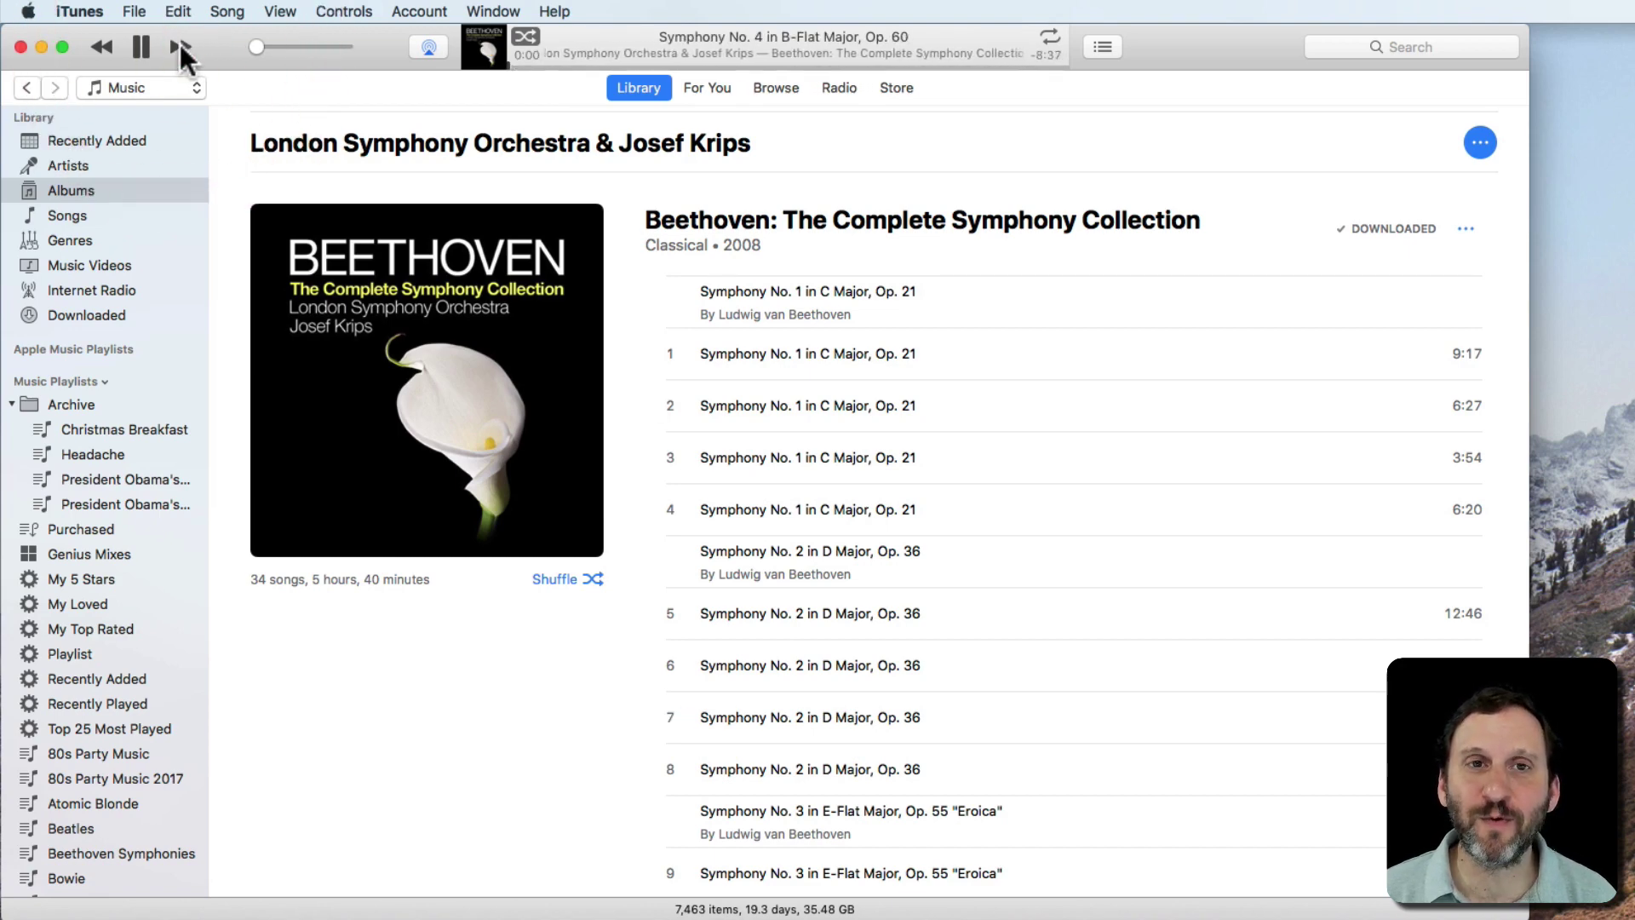
{"action": "left_click", "coordinate": [181, 45]}
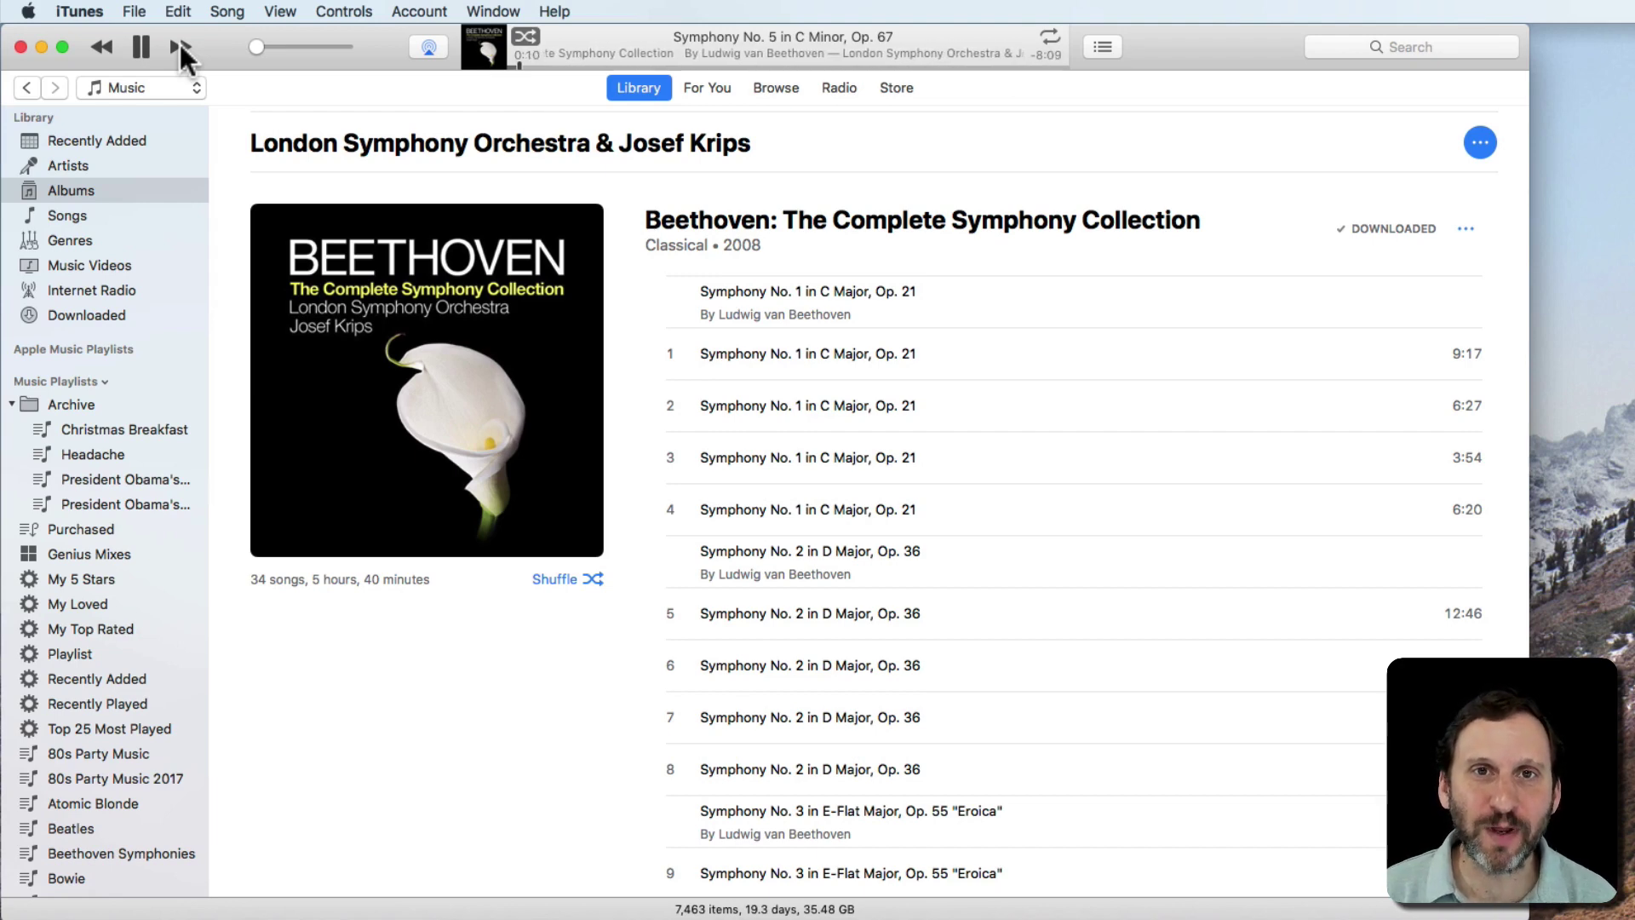
Pause playback and open the first Symphony No. 1 movement's grouping field for editing
{"action": "key", "text": "space"}
{"action": "left_click", "coordinate": [870, 352]}
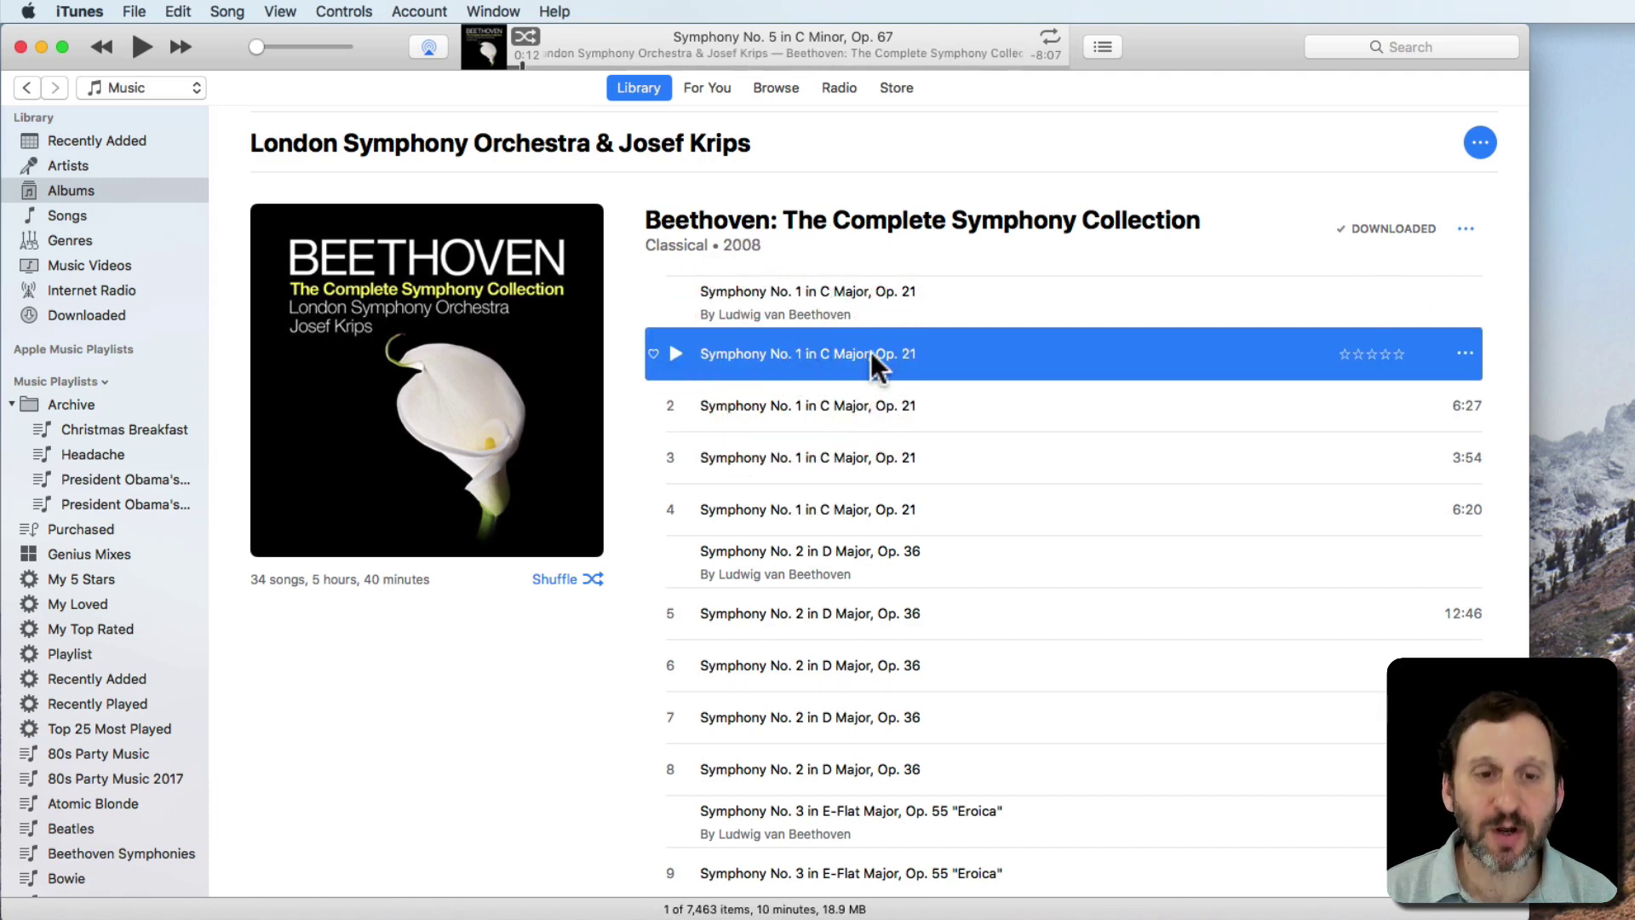
{"action": "key", "text": "super+i"}
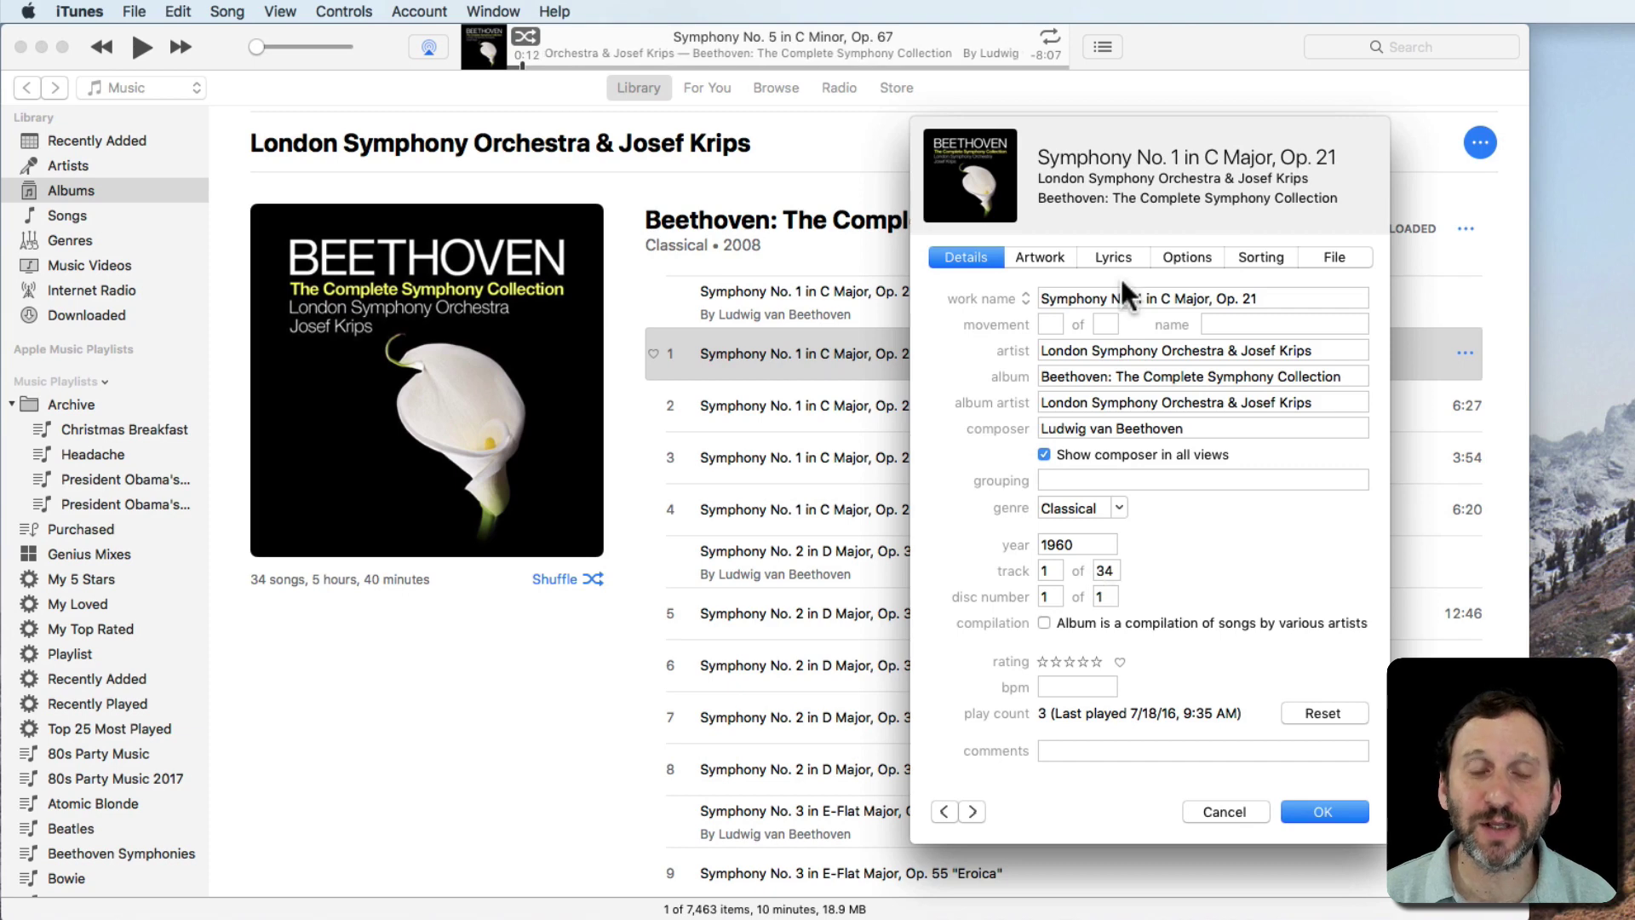
{"action": "left_click", "coordinate": [1071, 481]}
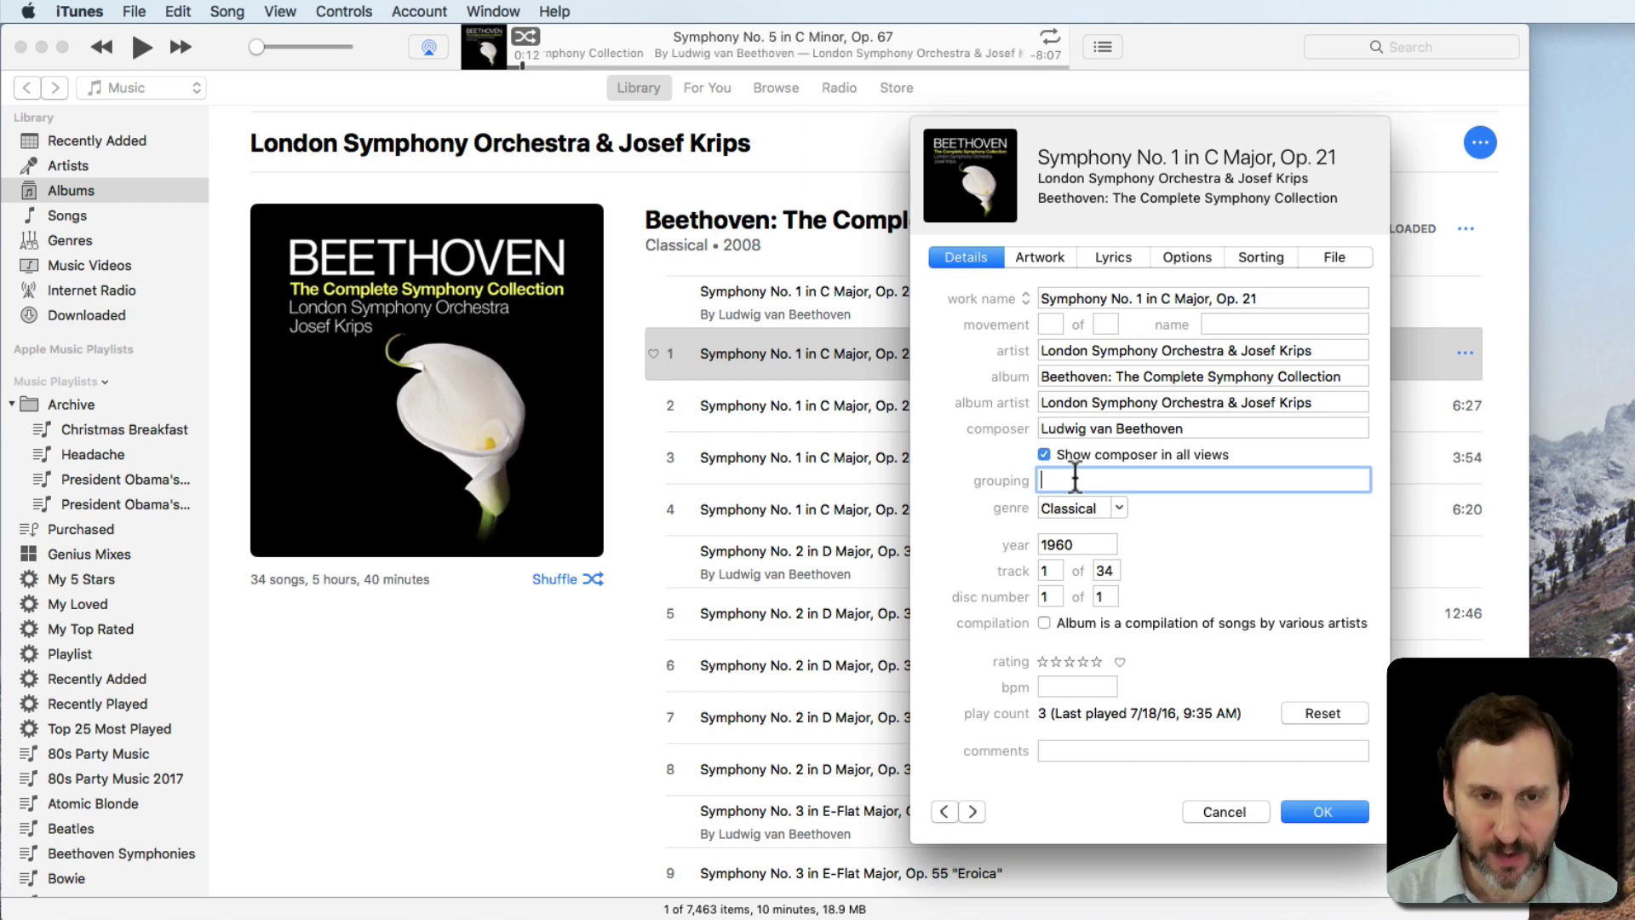
{"action": "type", "text": "Beethoven "}
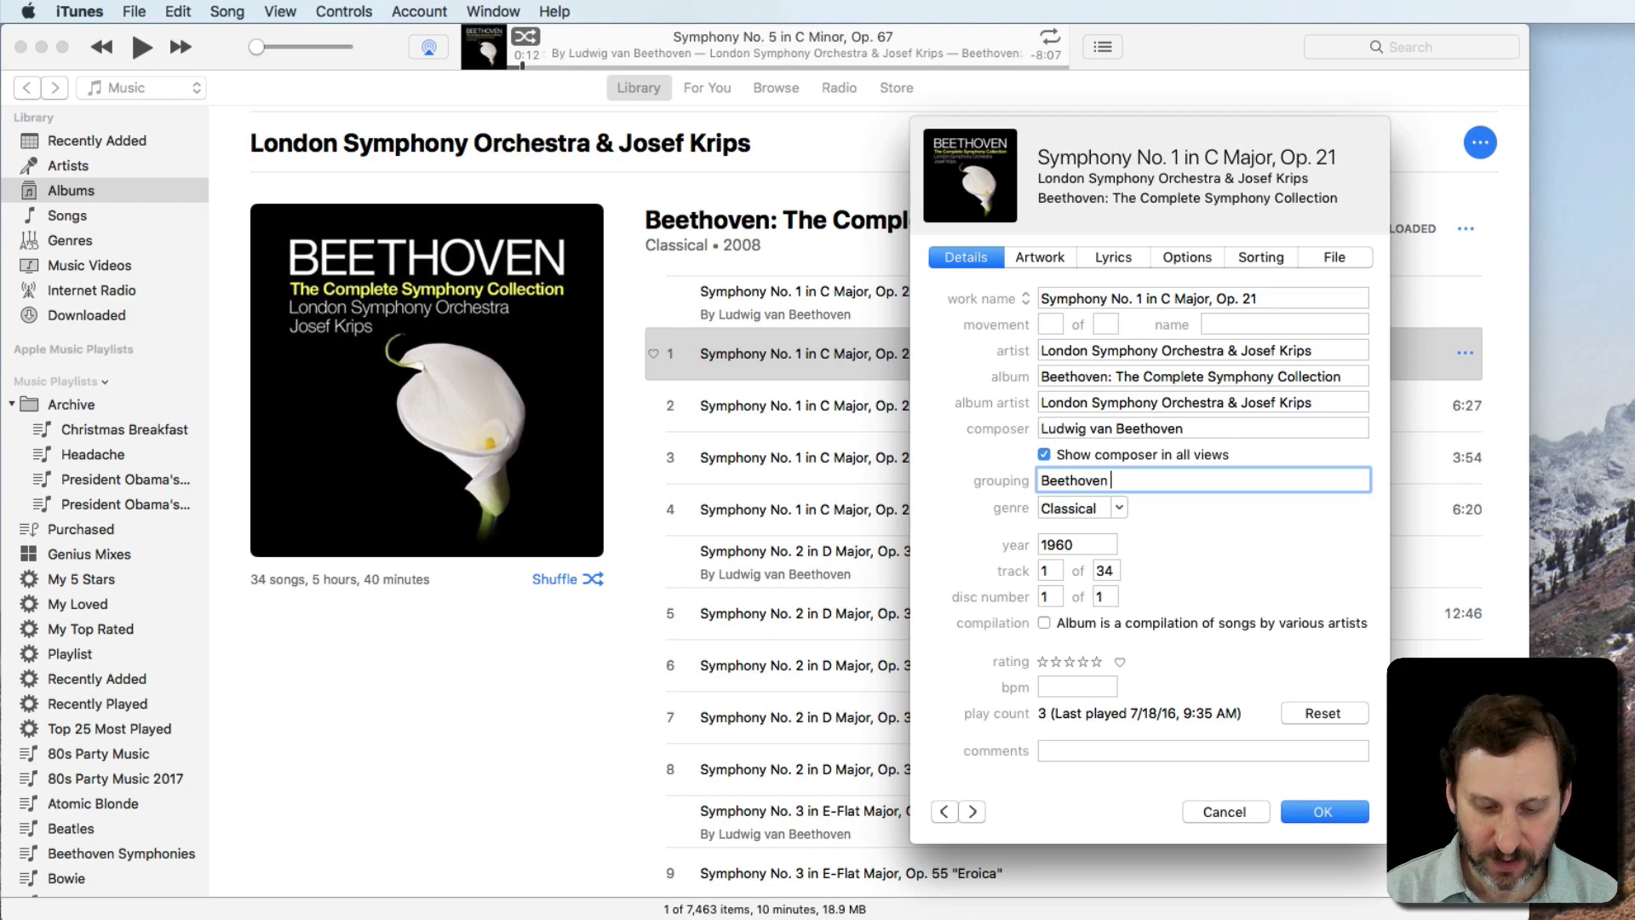
{"action": "type", "text": "1st"}
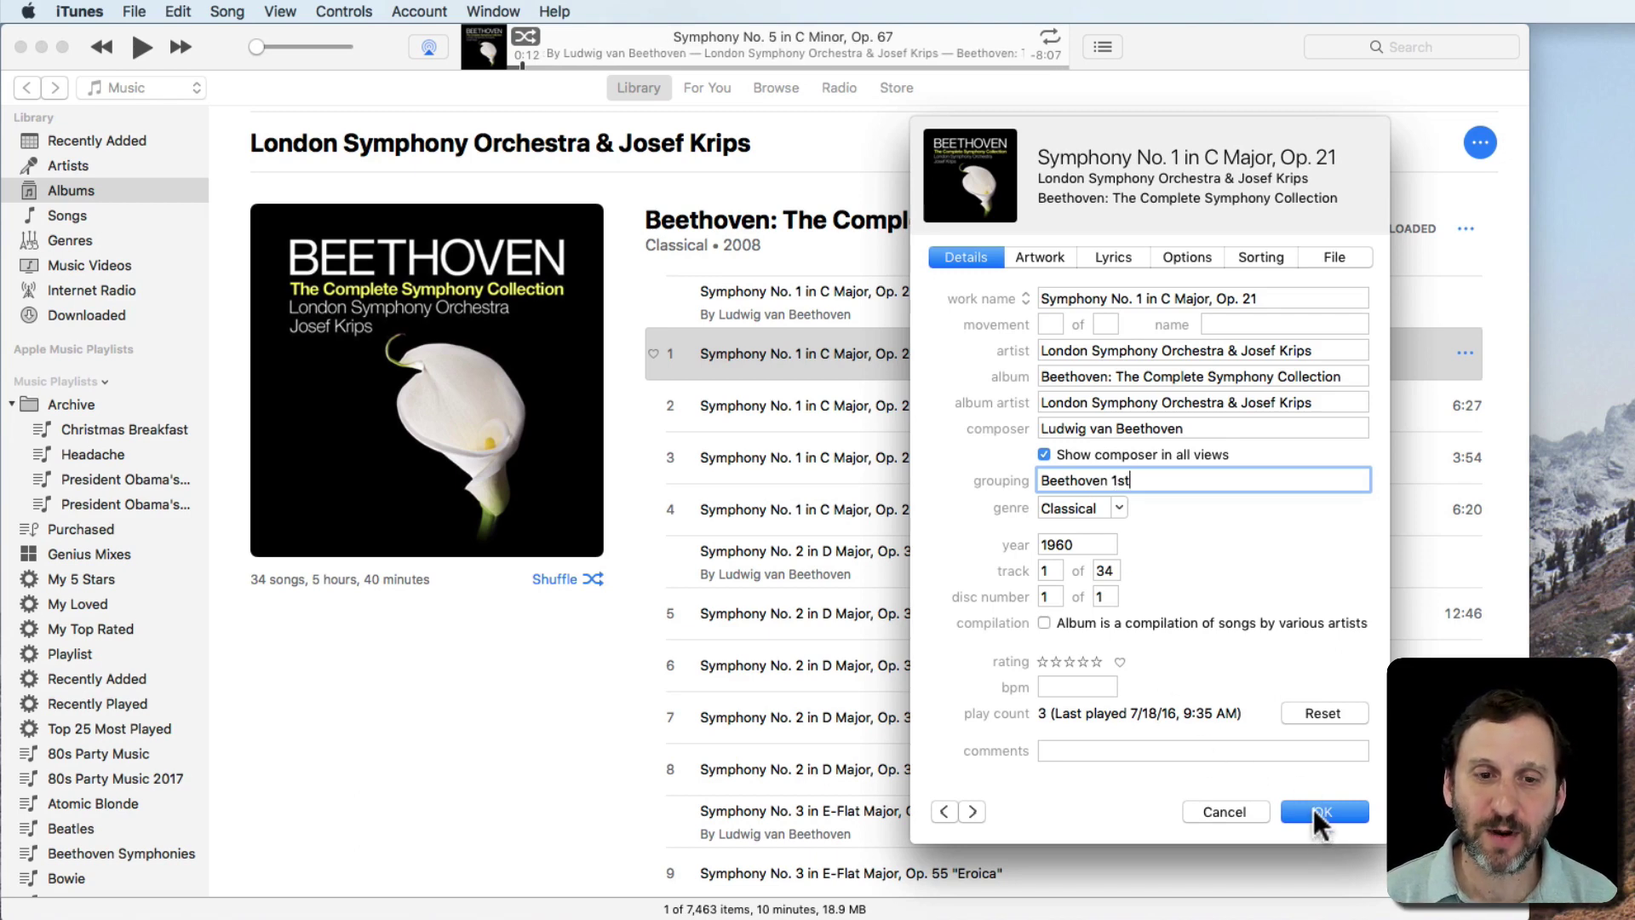
Paste the grouping 'Beethoven 1st' into tracks 2, 3 and 4, then save
{"action": "left_click", "coordinate": [974, 811]}
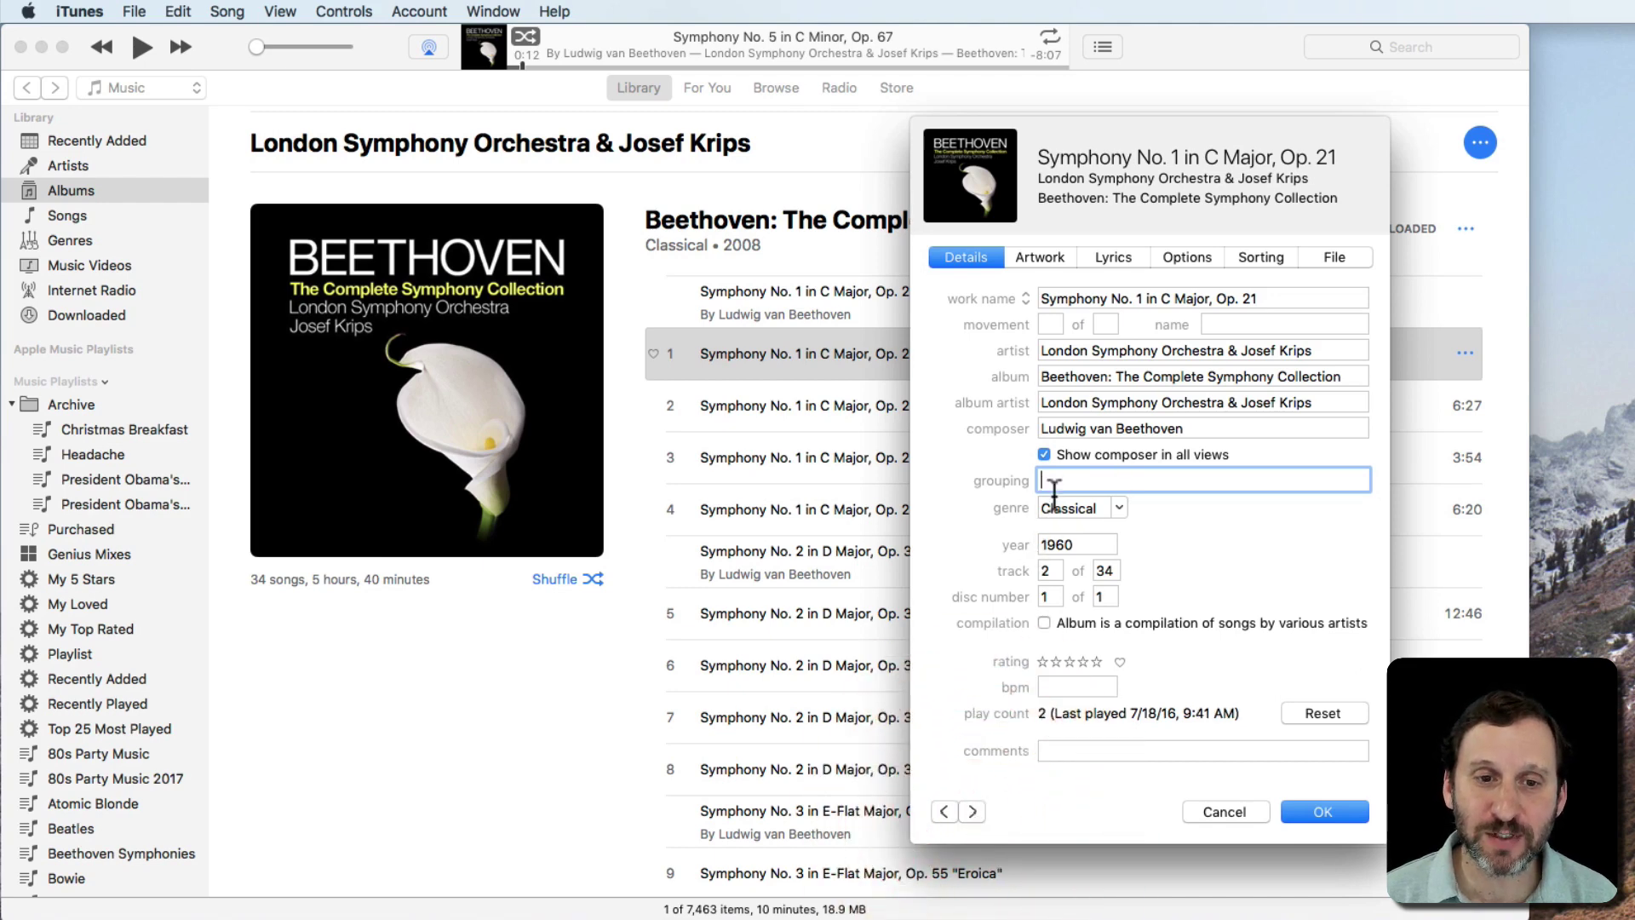
{"action": "left_click", "coordinate": [943, 812]}
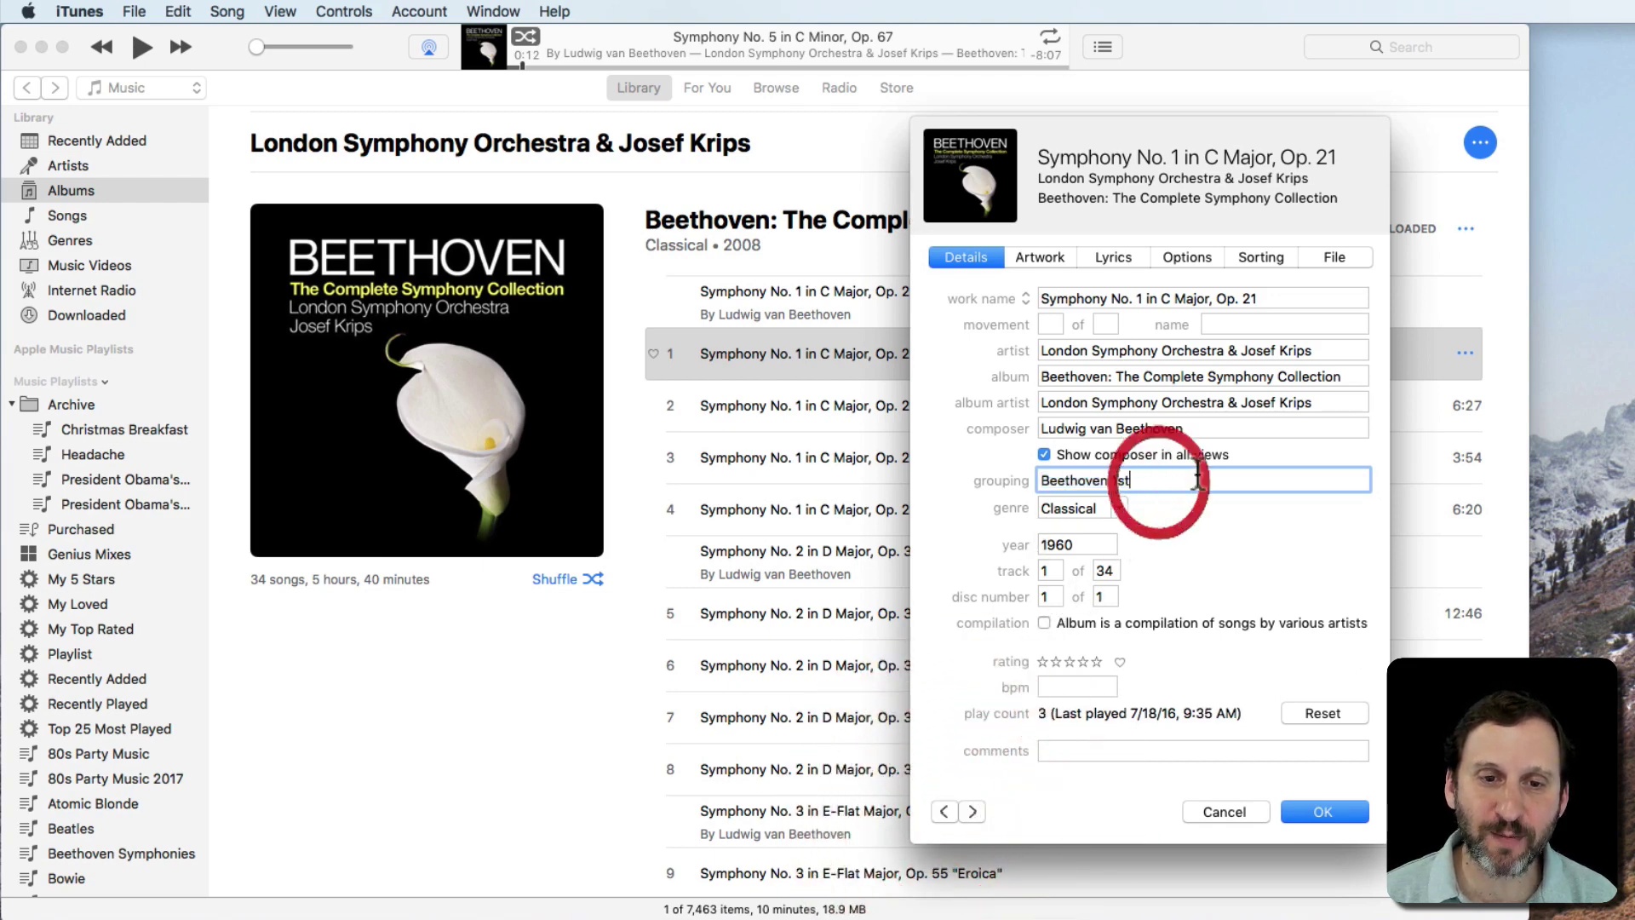
{"action": "left_click", "coordinate": [970, 809]}
{"action": "type", "text": "Beethoven 1st"}
{"action": "left_click", "coordinate": [968, 808]}
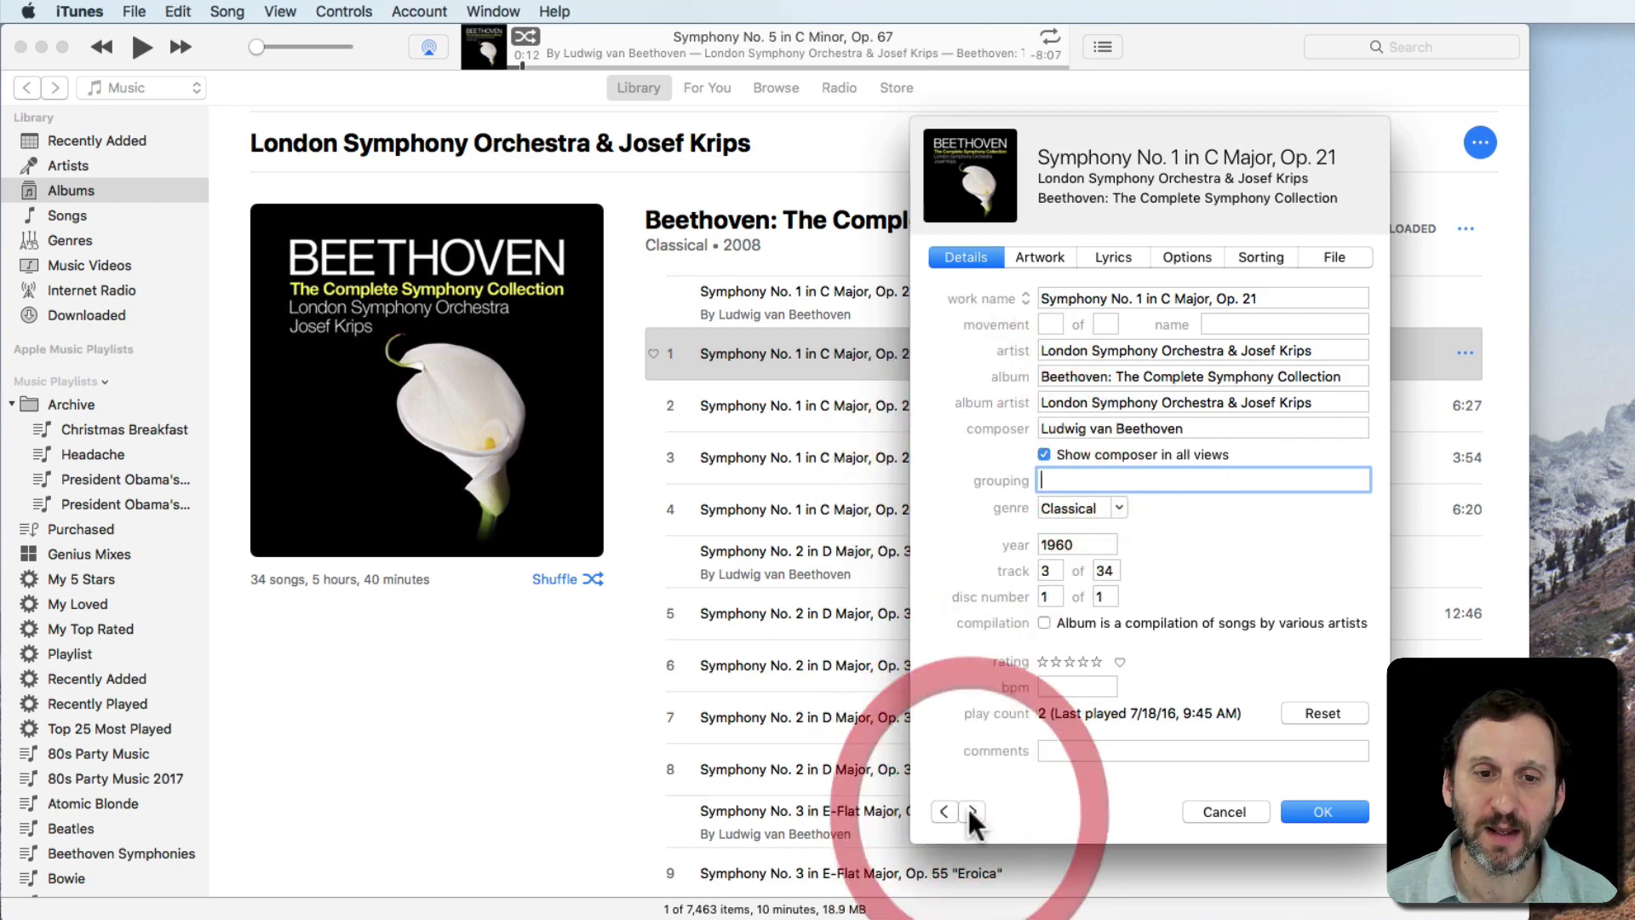
{"action": "type", "text": "Beethoven 1st"}
{"action": "left_click", "coordinate": [969, 809]}
{"action": "type", "text": "Beethoven 1st"}
{"action": "left_click", "coordinate": [946, 813]}
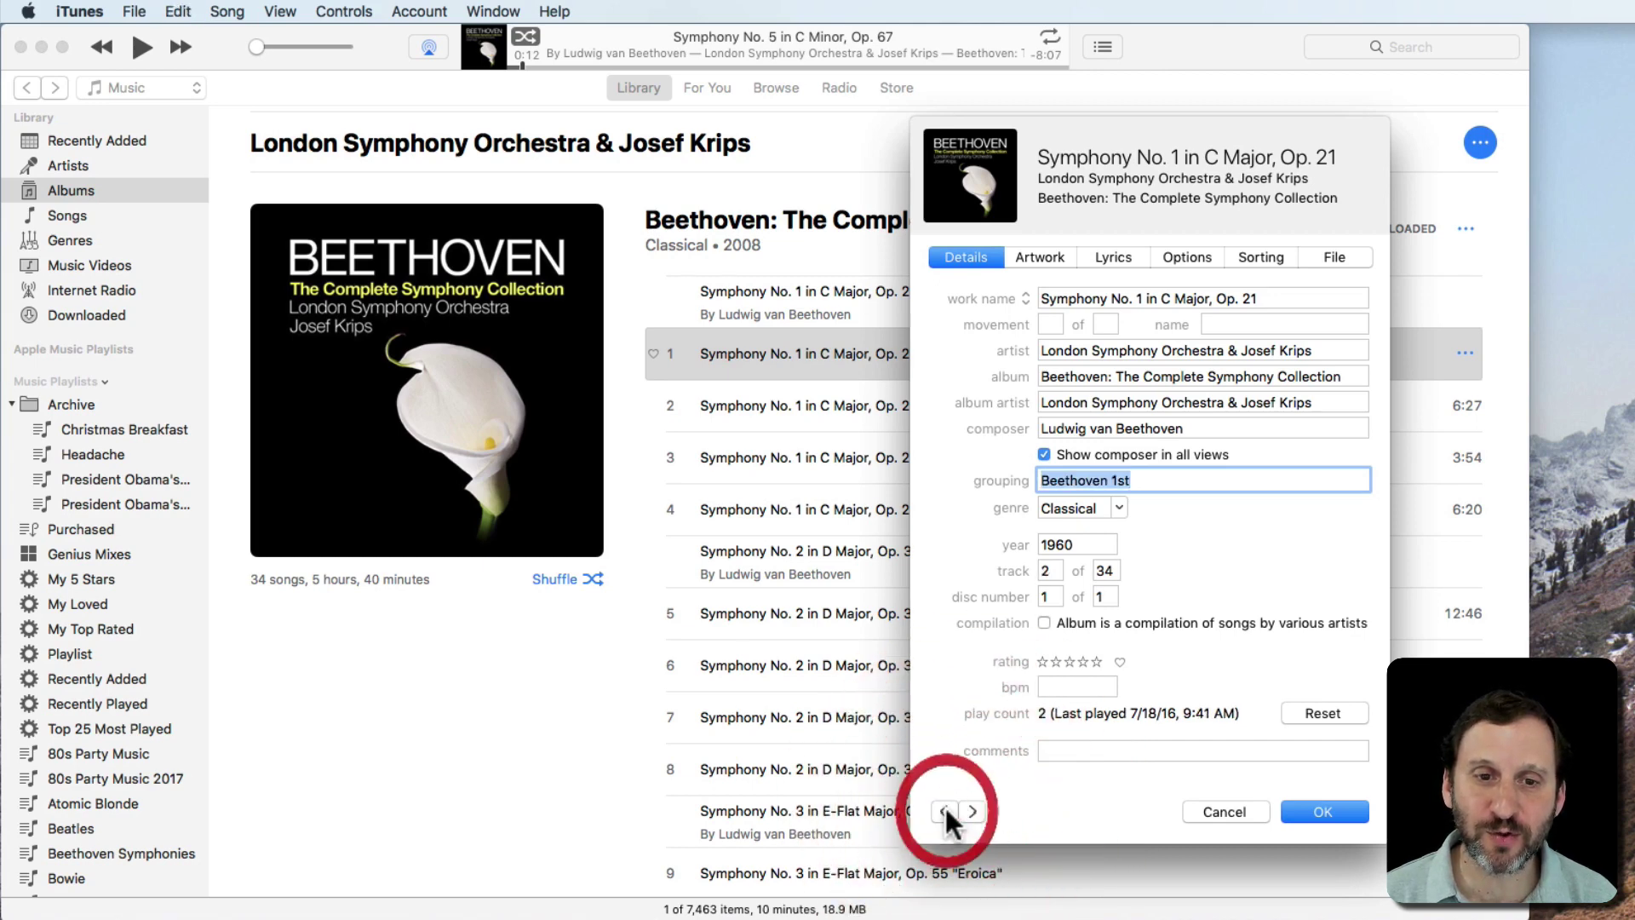
{"action": "left_click", "coordinate": [945, 810]}
{"action": "left_click", "coordinate": [1315, 811]}
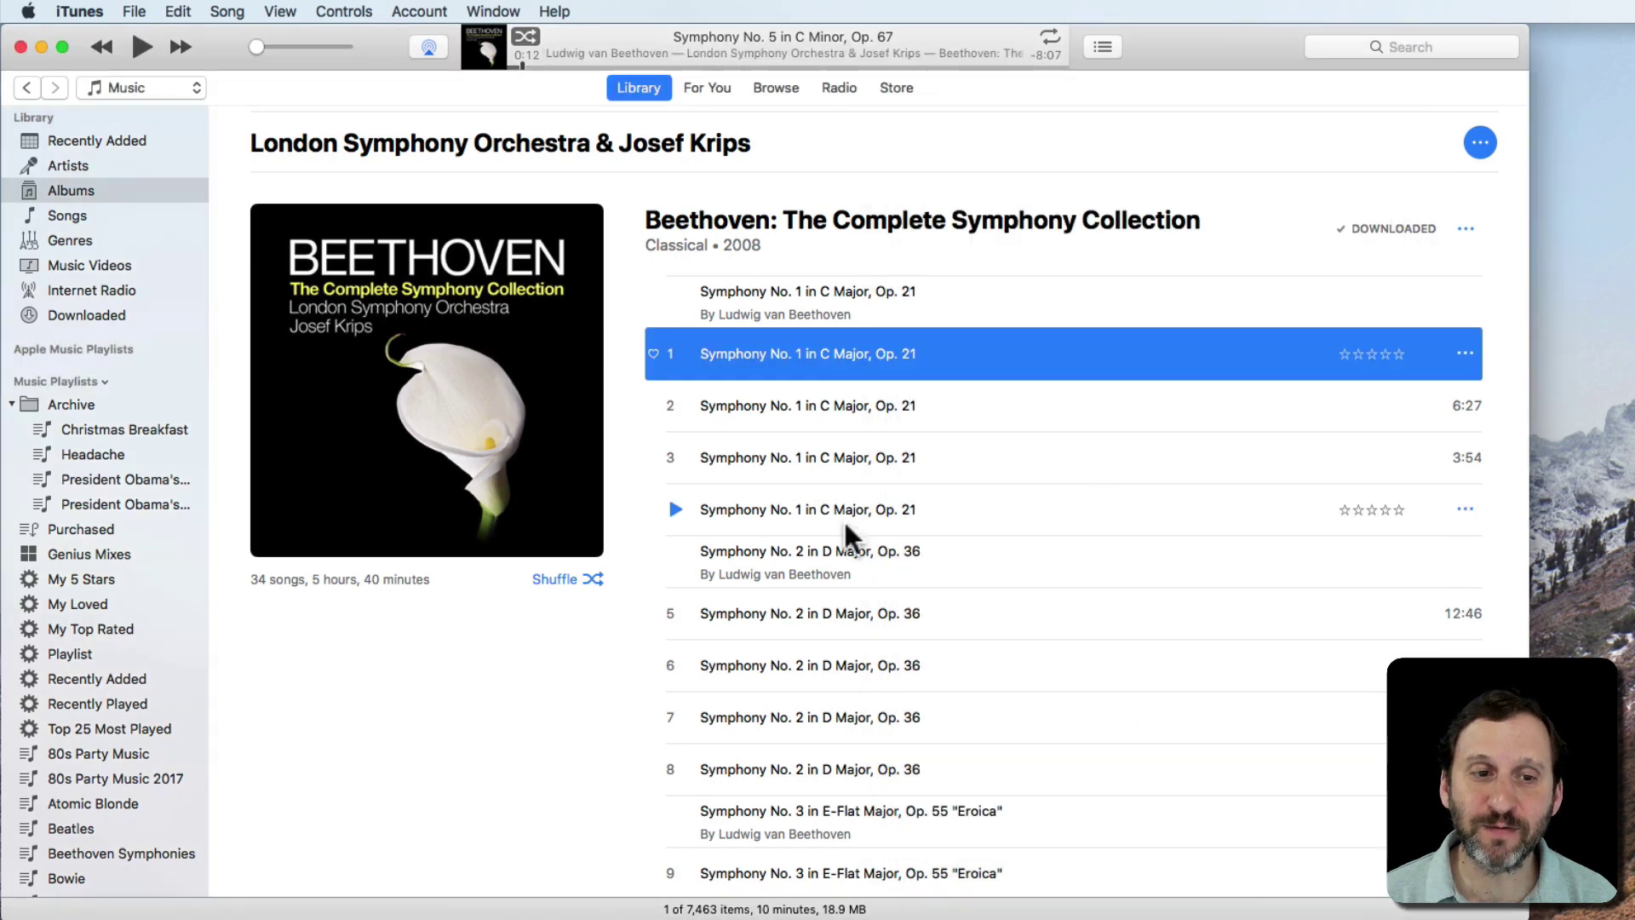
Select tracks 5–8 and set their shared grouping to 'Beethoven 2nd'
{"action": "left_click", "coordinate": [834, 613]}
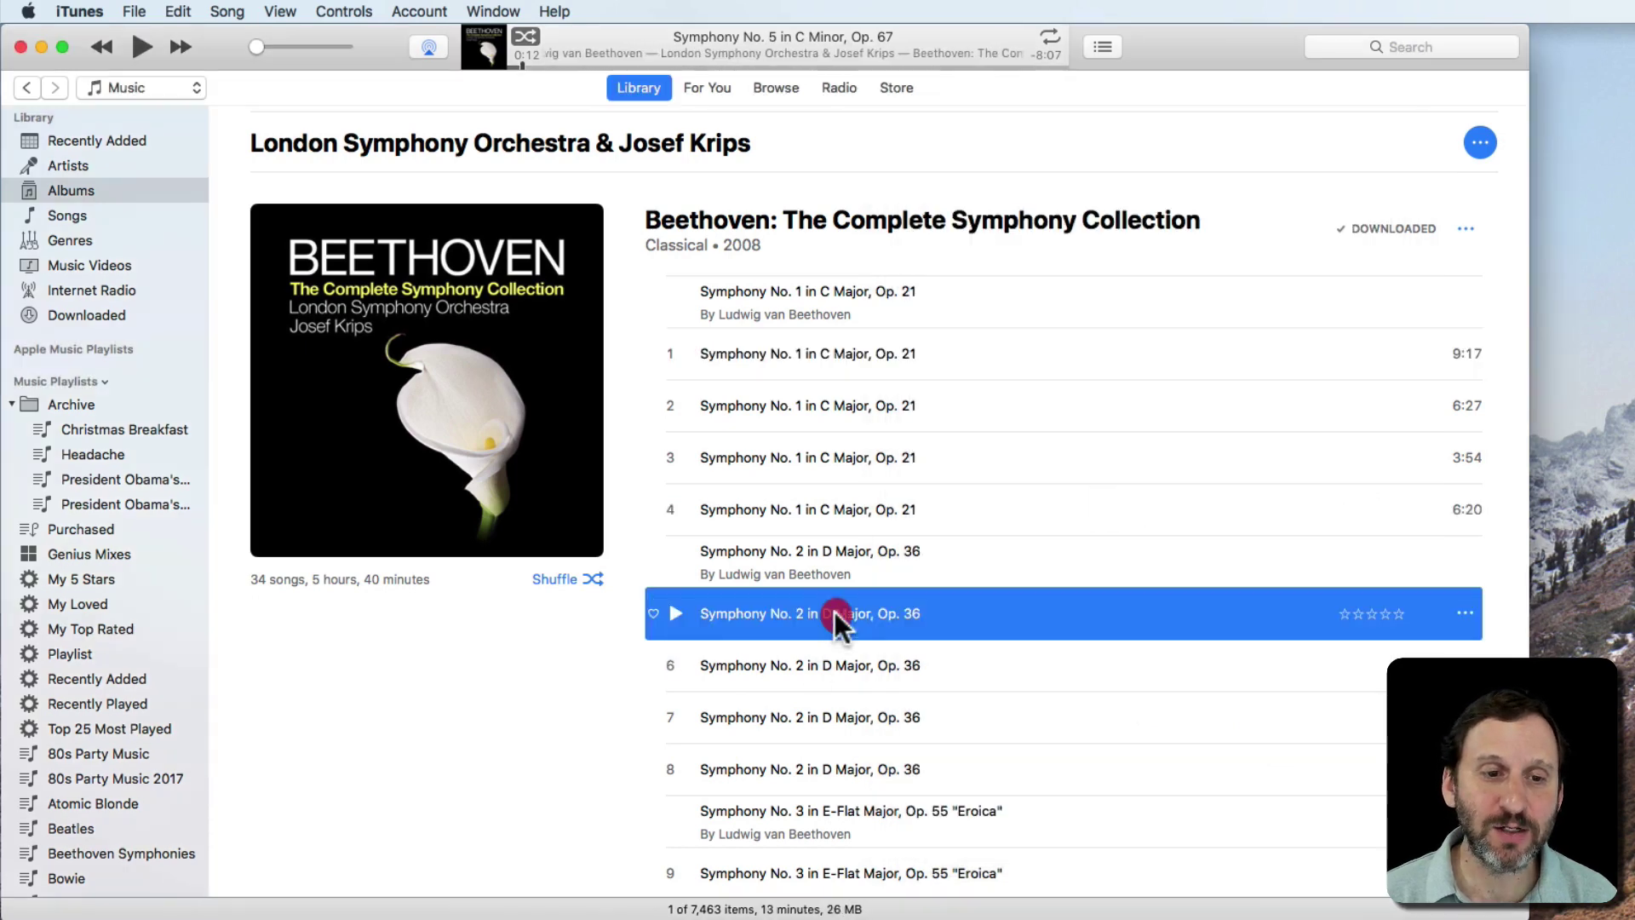
{"action": "left_click", "coordinate": [877, 768], "text": "shift"}
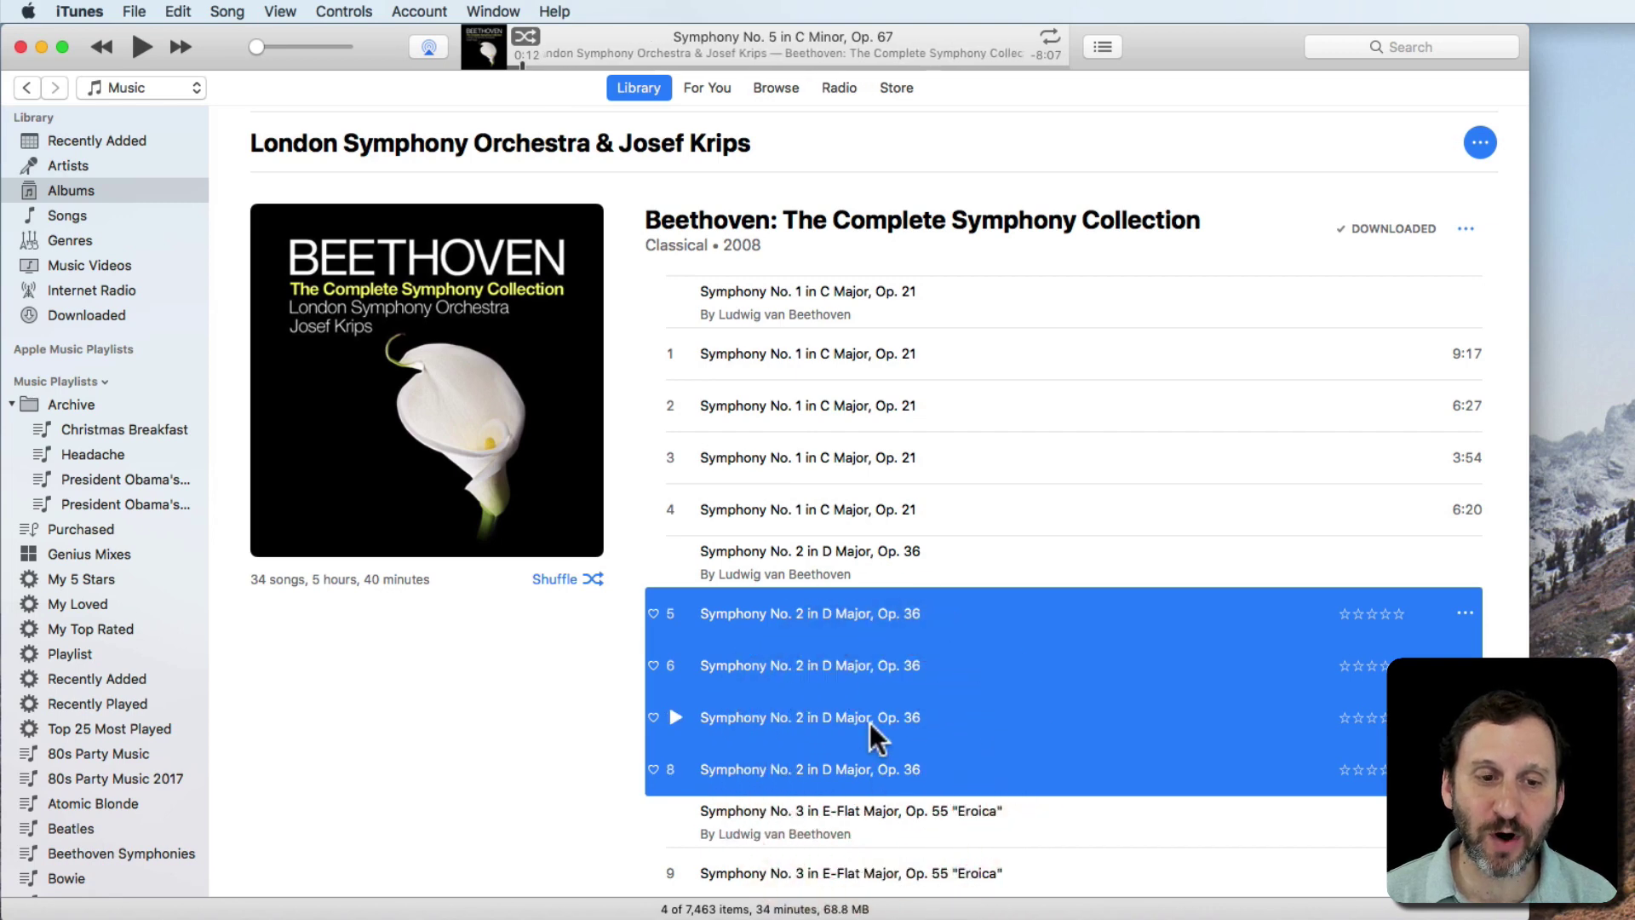
{"action": "key", "text": "super+i"}
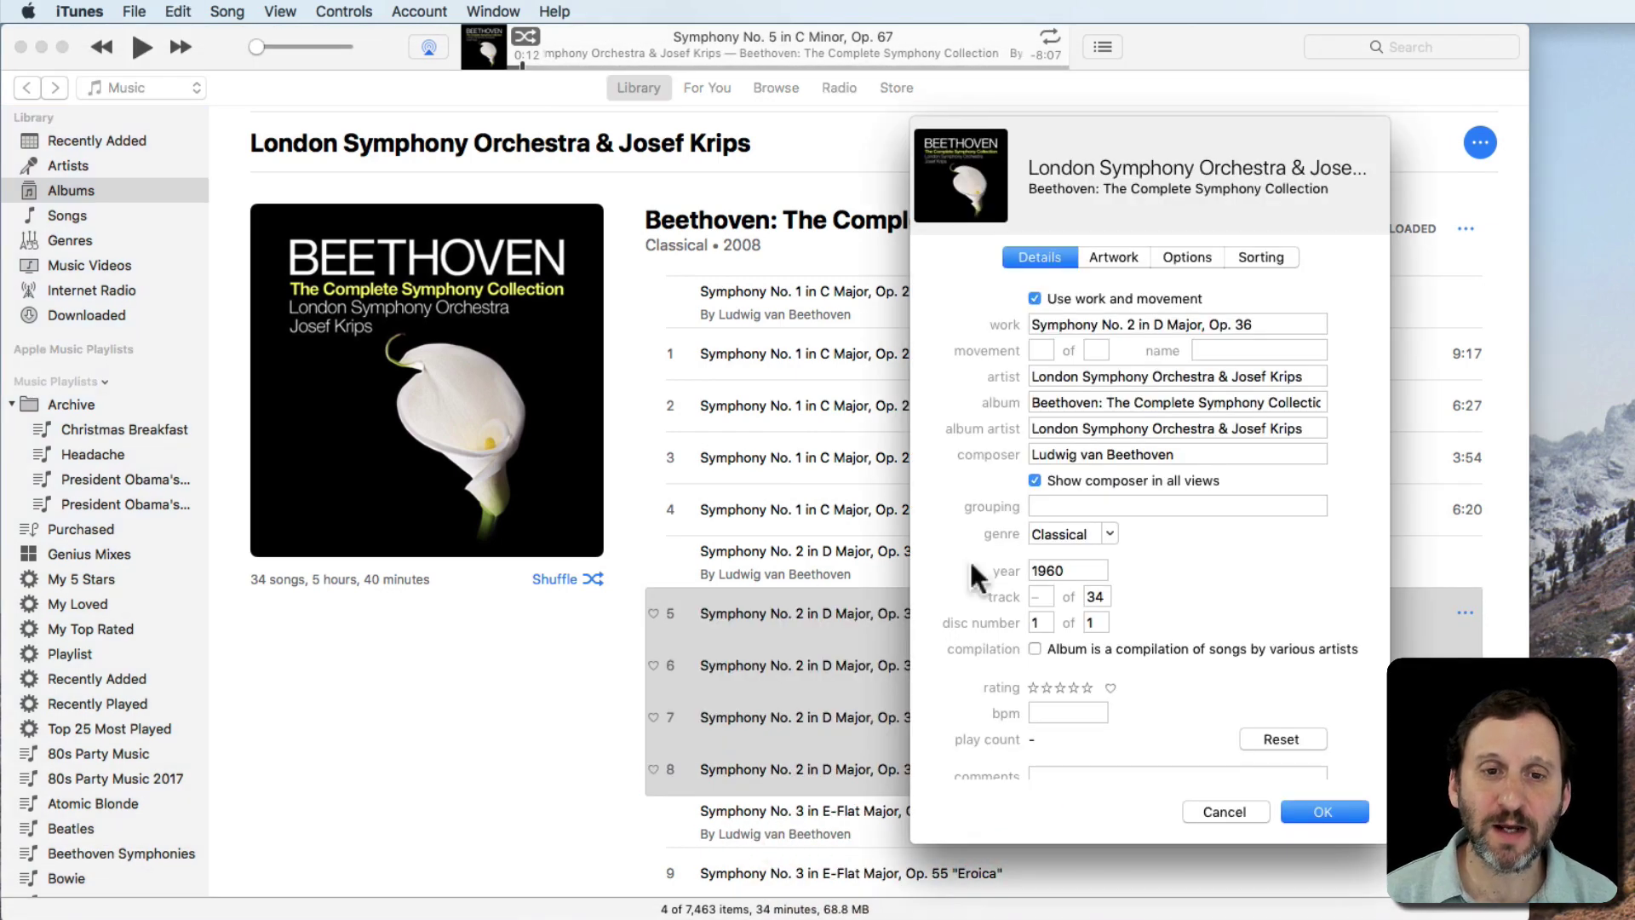
{"action": "left_click", "coordinate": [1060, 504]}
{"action": "type", "text": "Beet"}
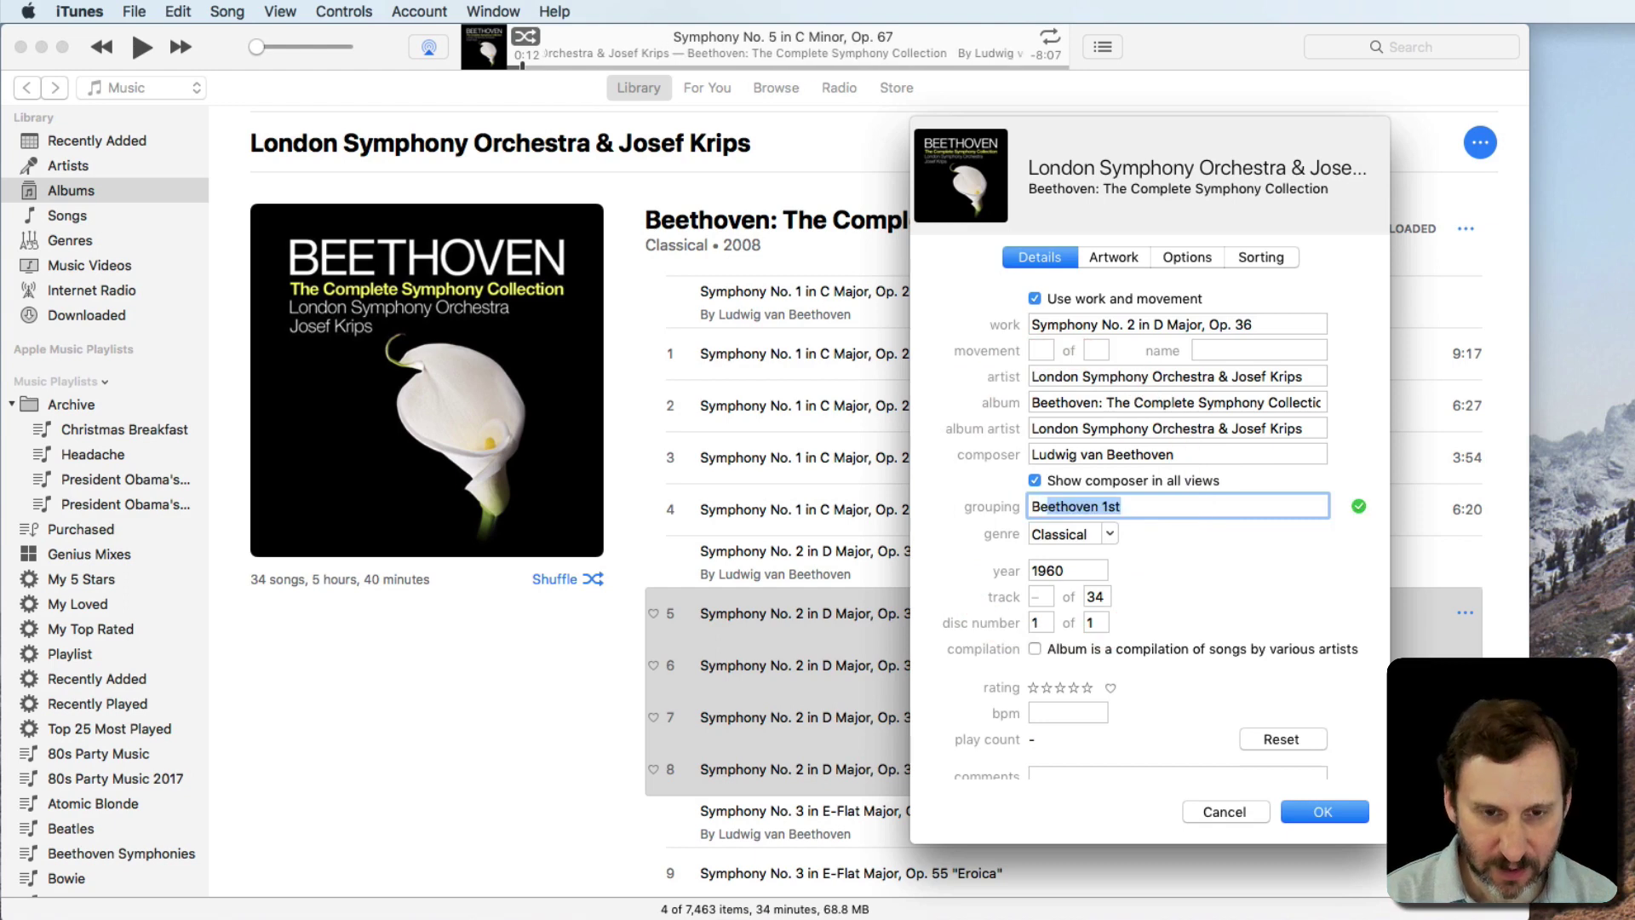
{"action": "type", "text": "hoven "}
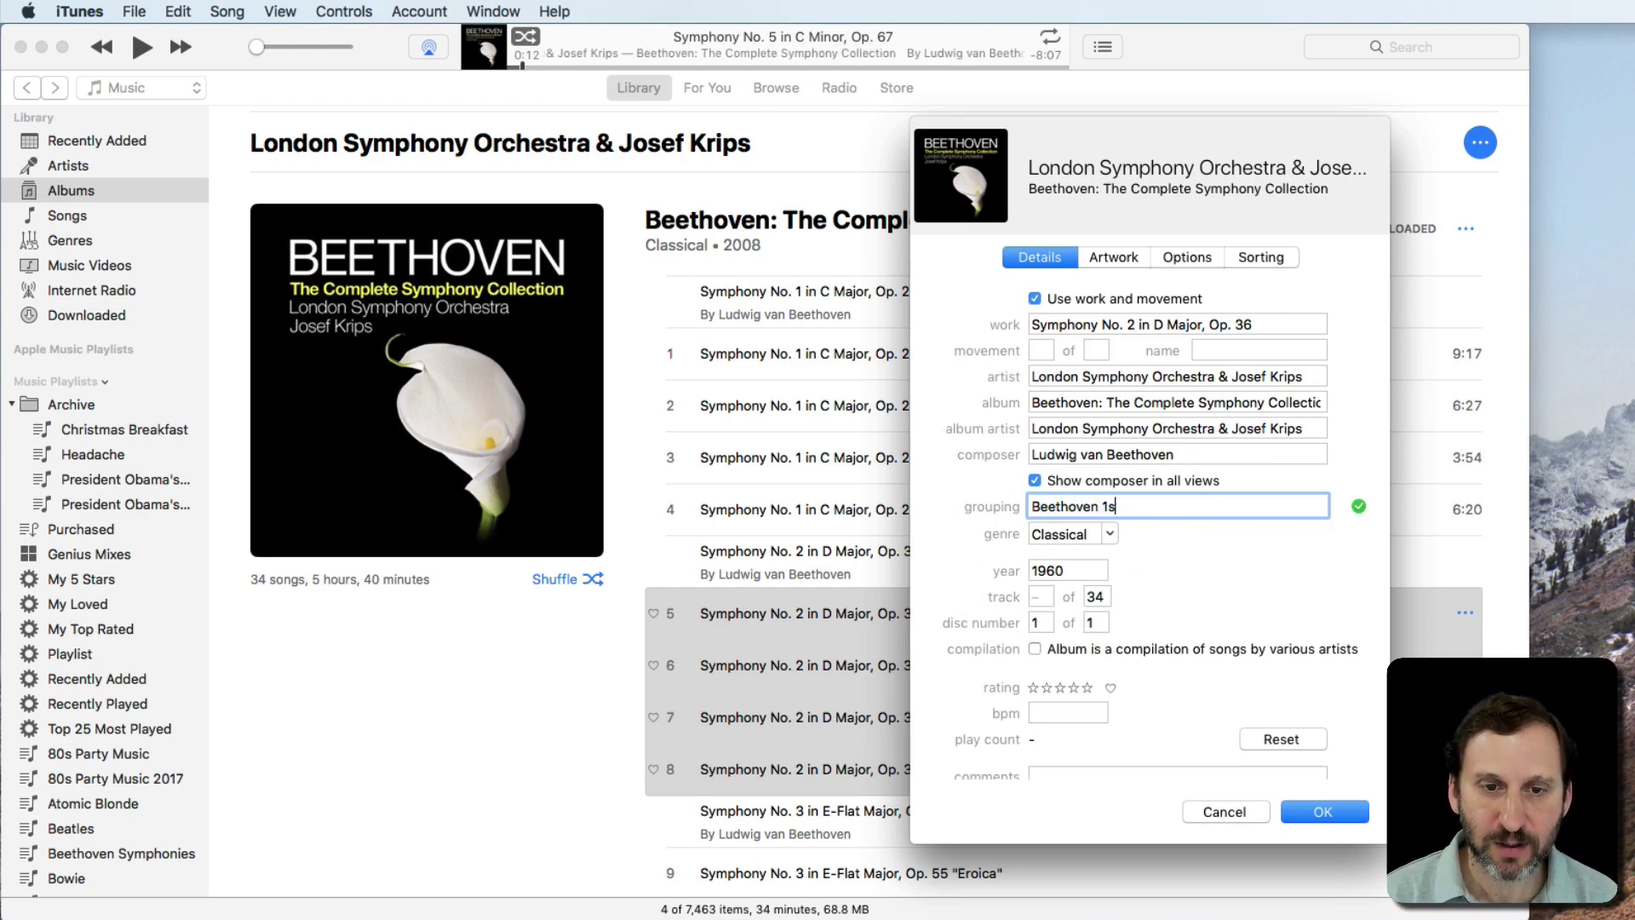
{"action": "type", "text": "2nd"}
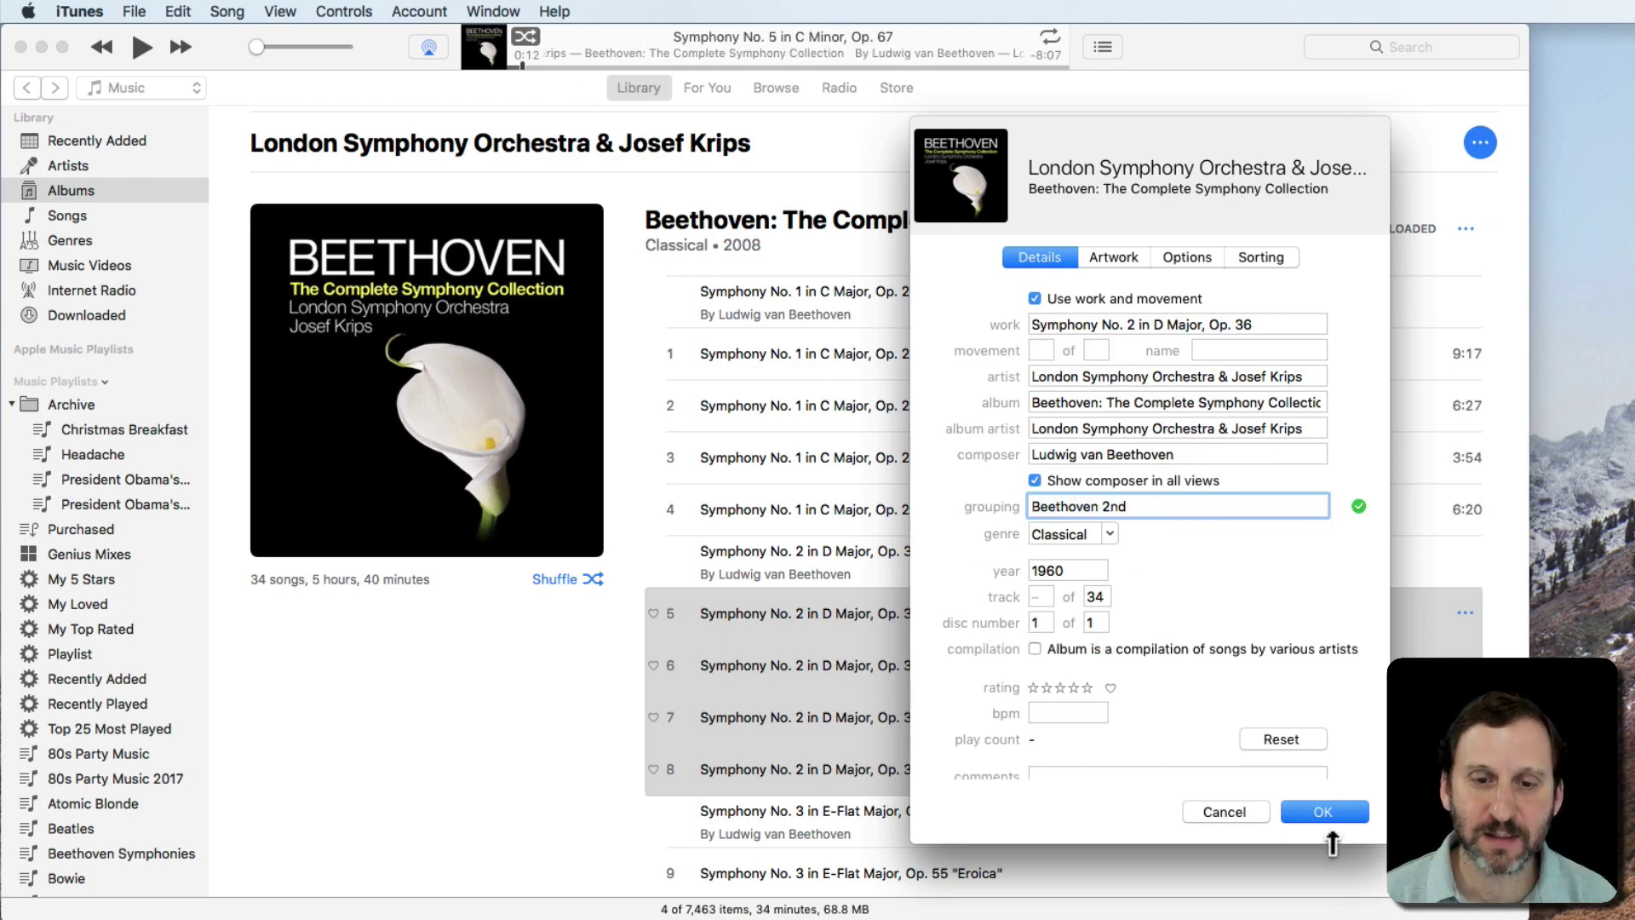
{"action": "left_click", "coordinate": [1323, 812]}
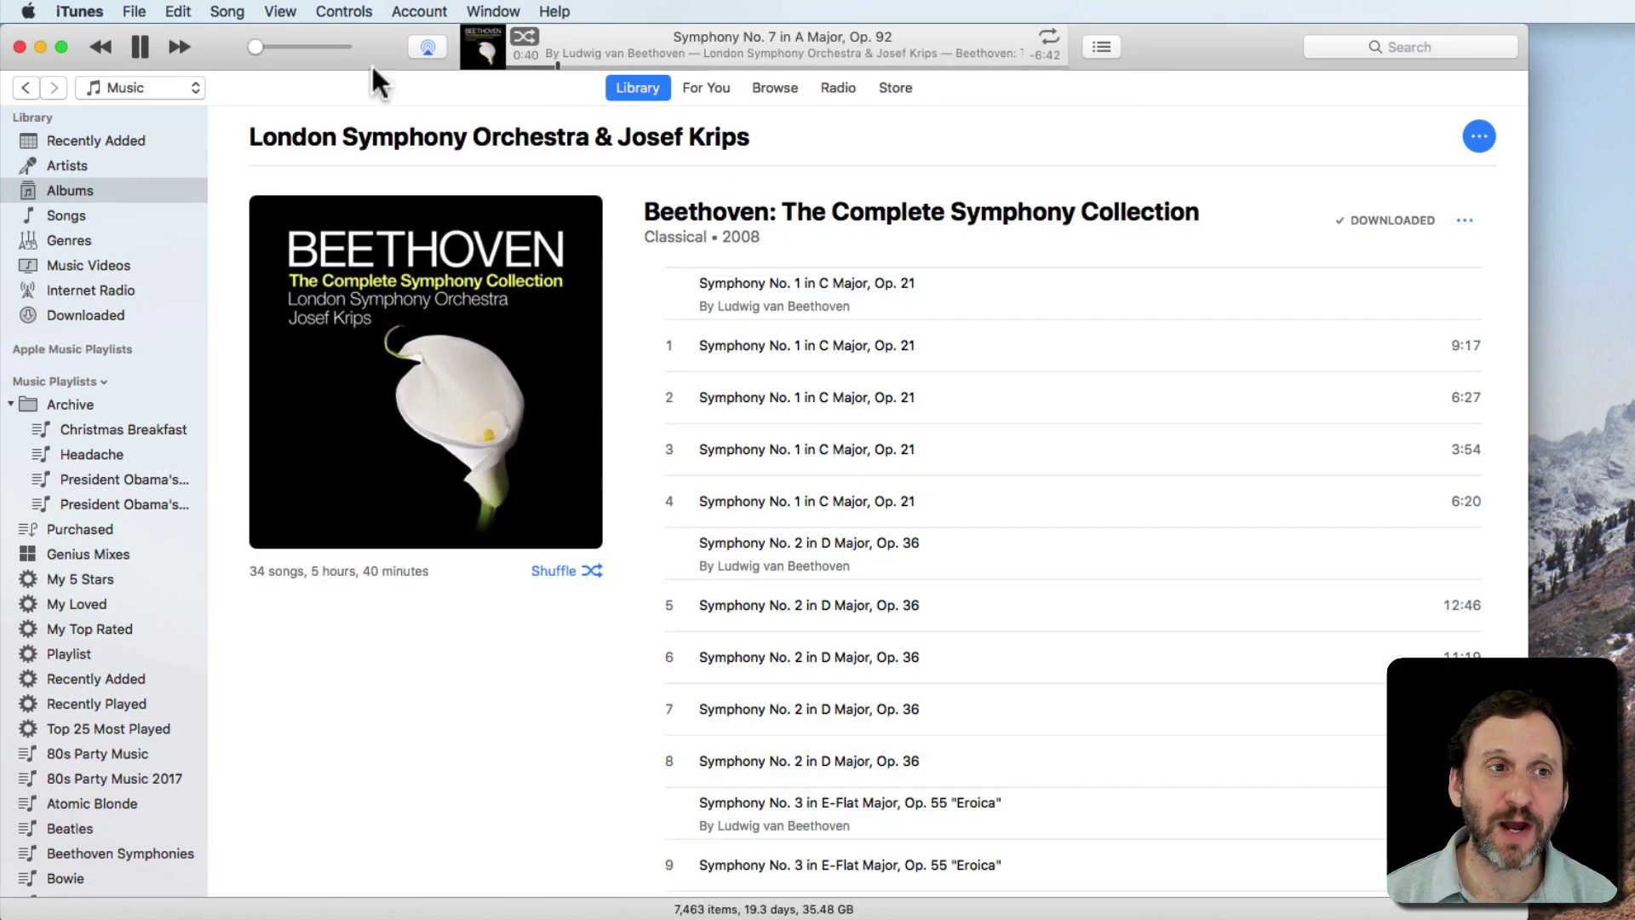
Set Controls > Shuffle to Groupings and recheck the shuffle mode
{"action": "left_click", "coordinate": [268, 10]}
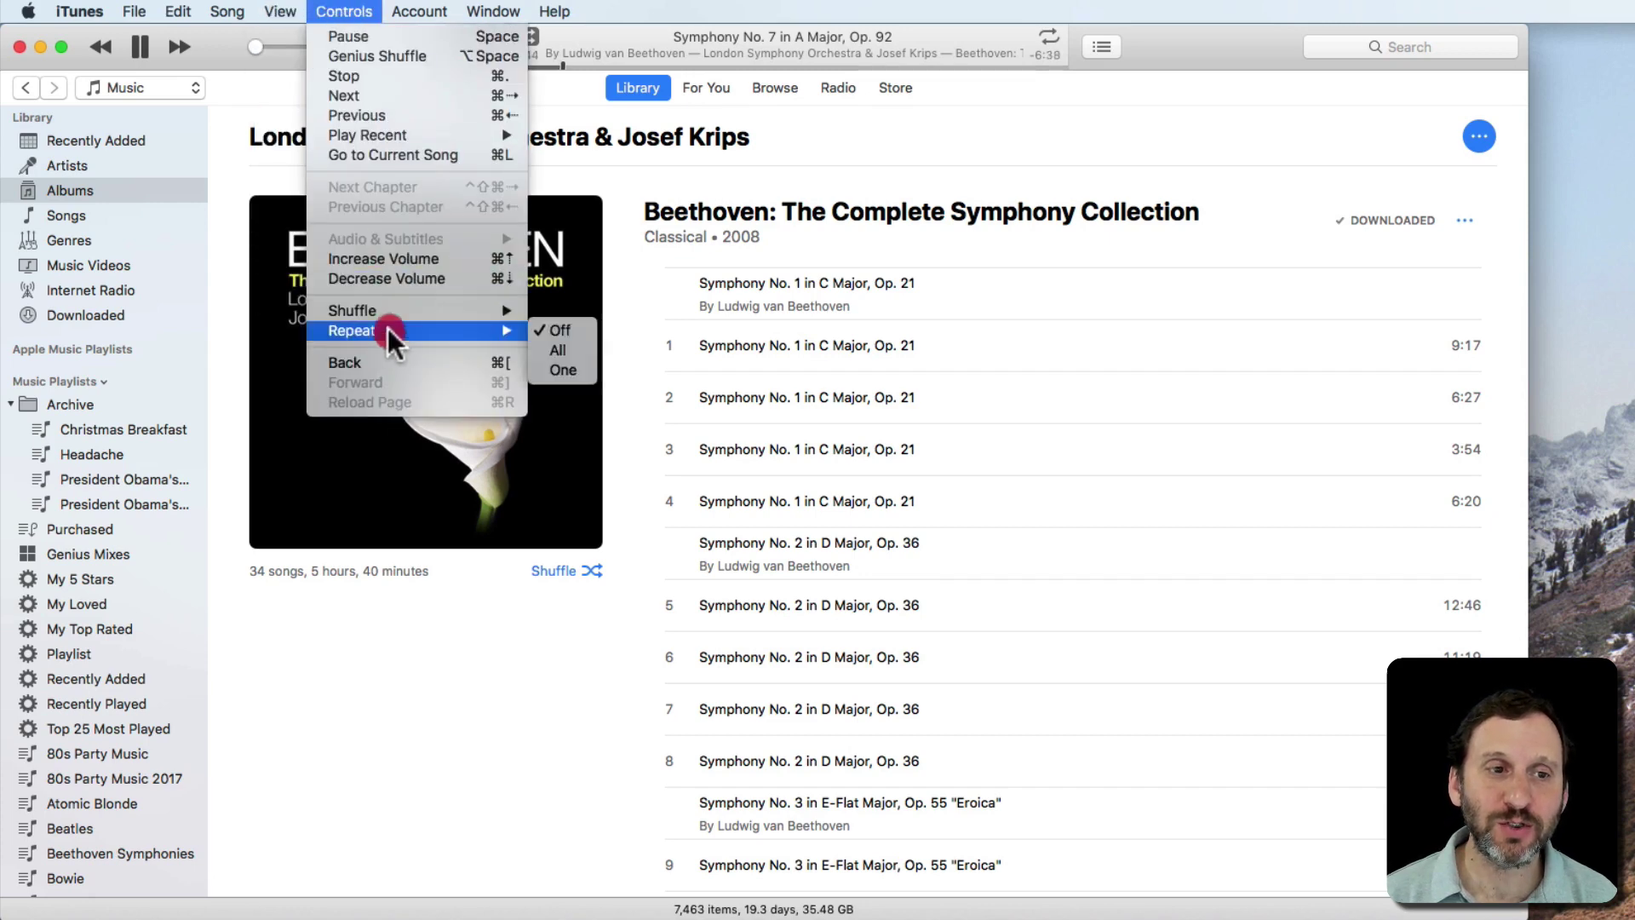
{"action": "mouse_move", "coordinate": [372, 310]}
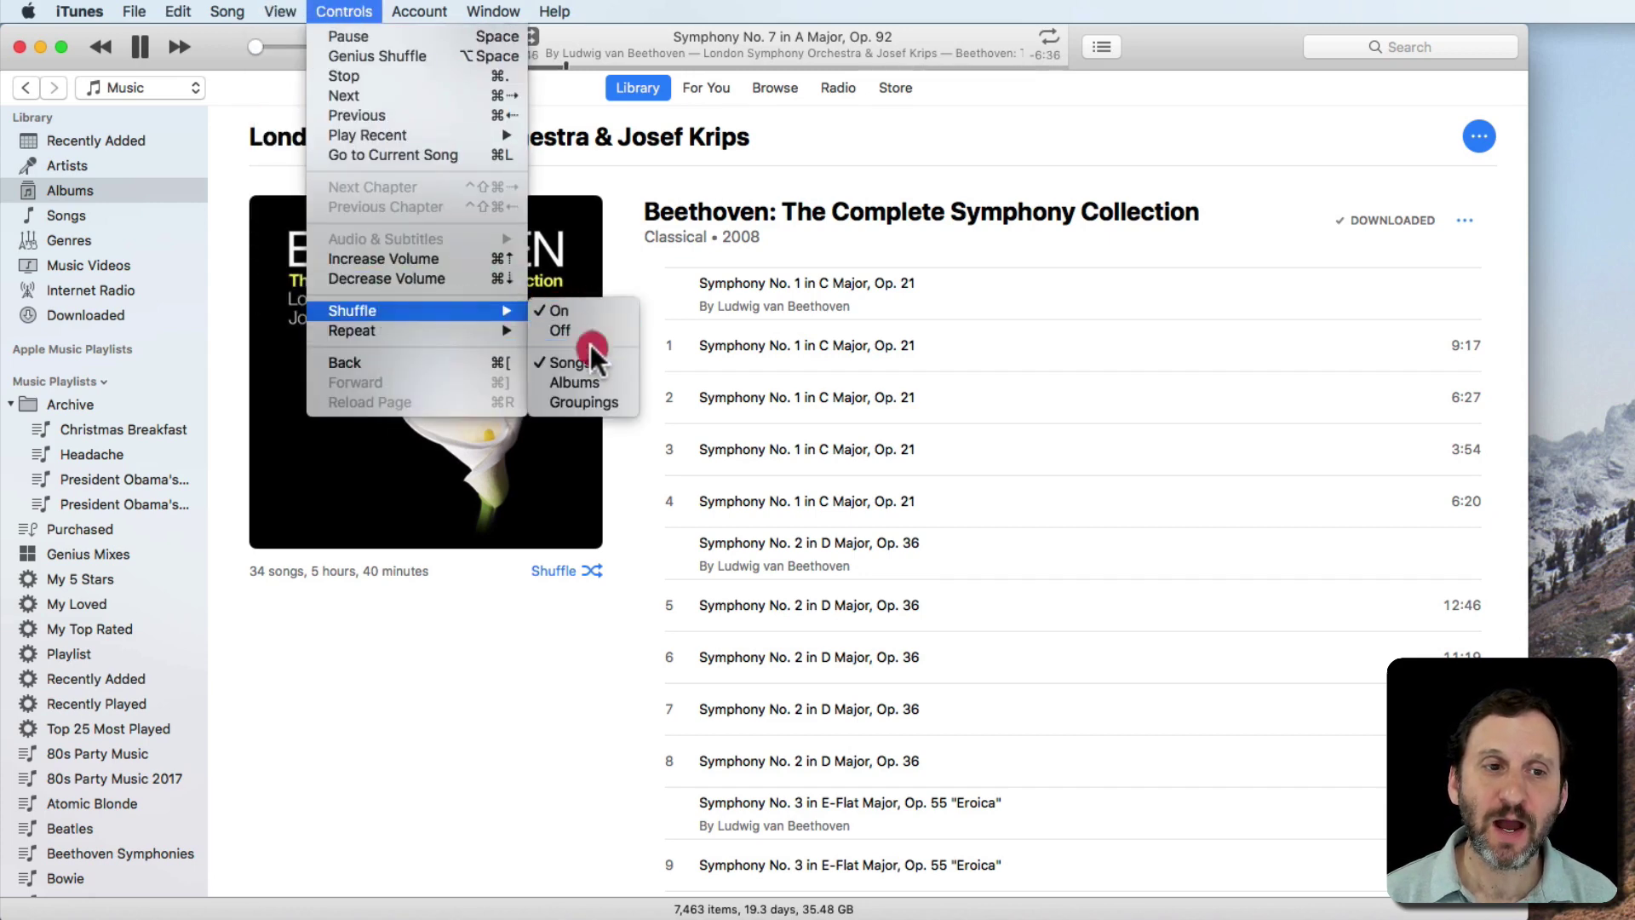
{"action": "left_click", "coordinate": [608, 401]}
{"action": "left_click_drag", "start_coordinate": [343, 10], "coordinate": [460, 310]}
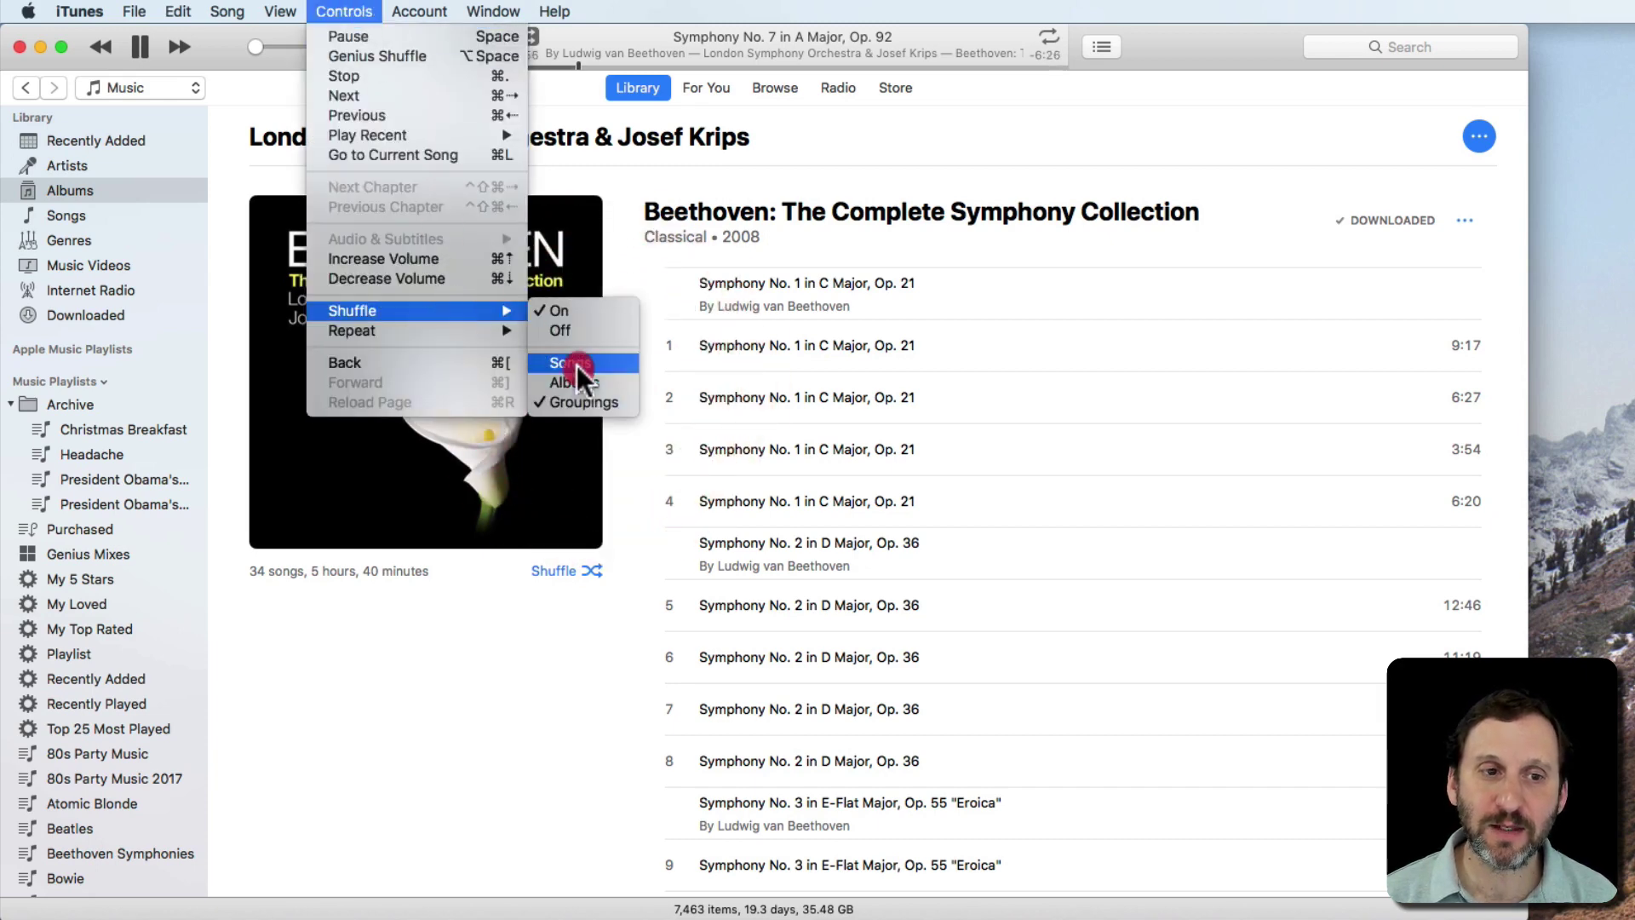
{"action": "left_click", "coordinate": [1109, 399]}
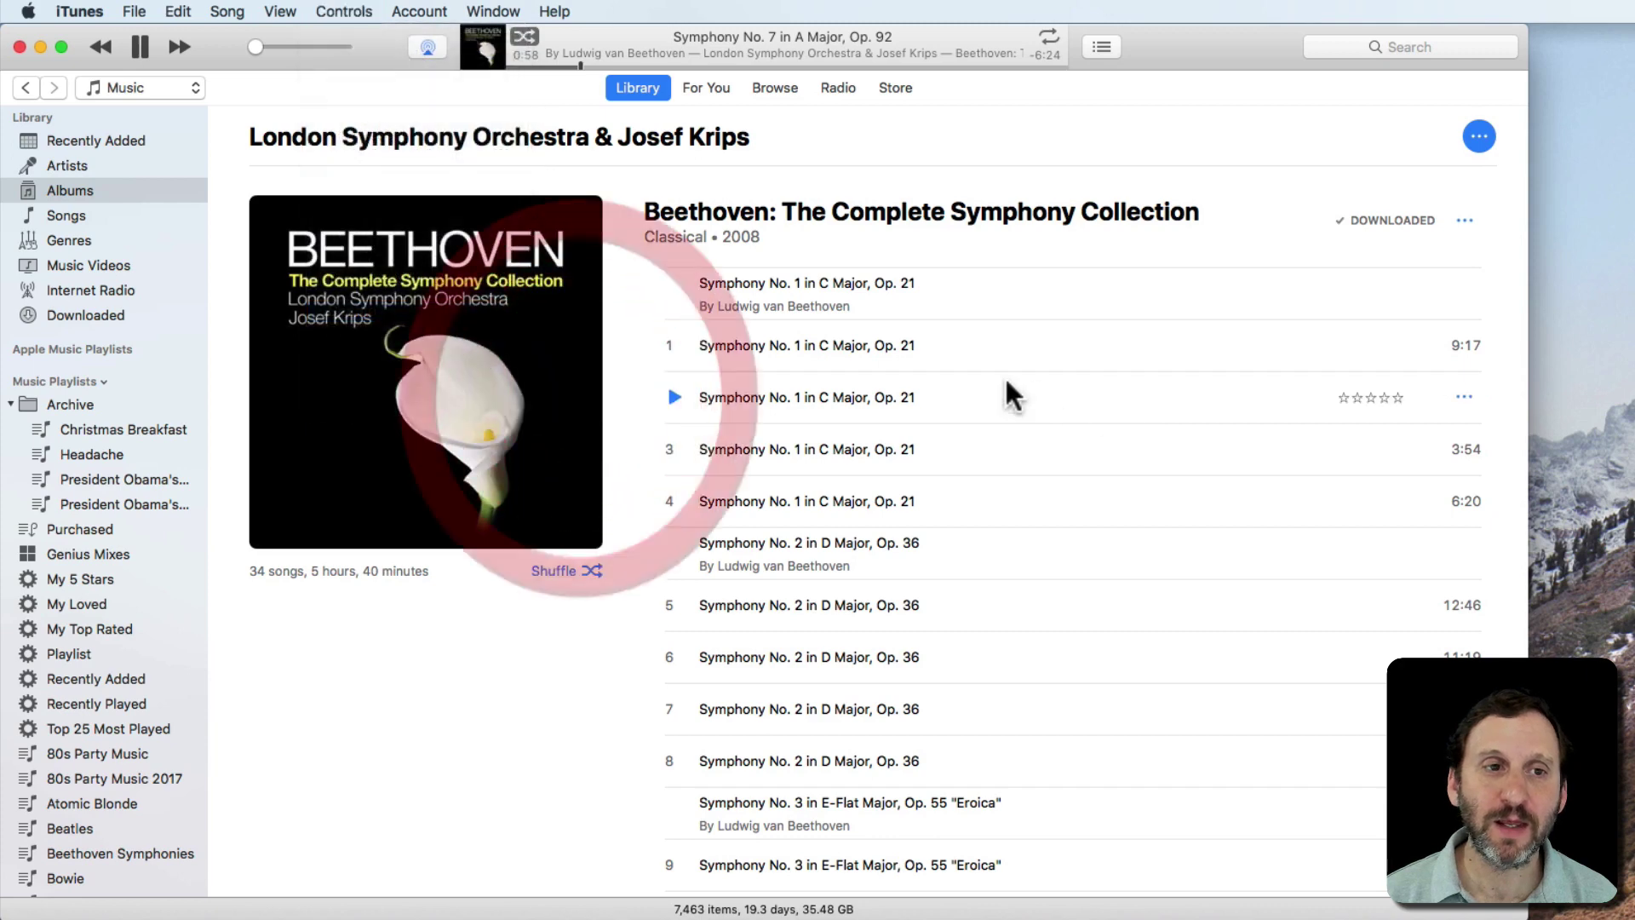
Restart shuffle-play of the album and skip through the first symphony's movements
{"action": "left_click", "coordinate": [554, 571]}
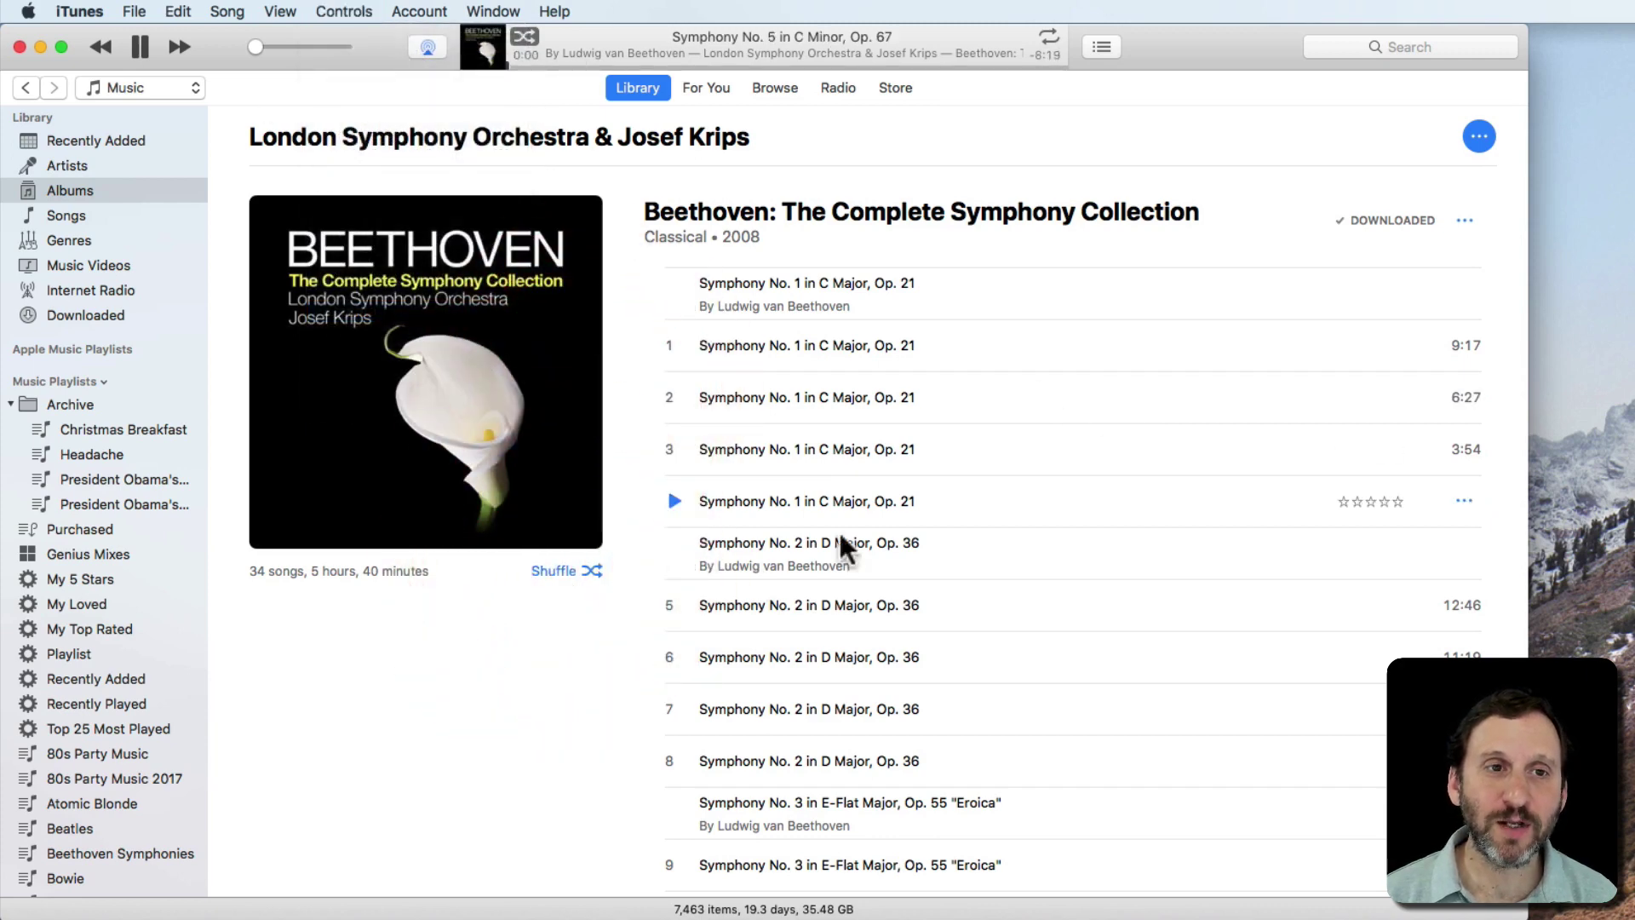
{"action": "scroll", "coordinate": [881, 563], "scroll_direction": "down", "scroll_amount": 1}
{"action": "scroll", "coordinate": [900, 573], "scroll_direction": "down", "scroll_amount": 10}
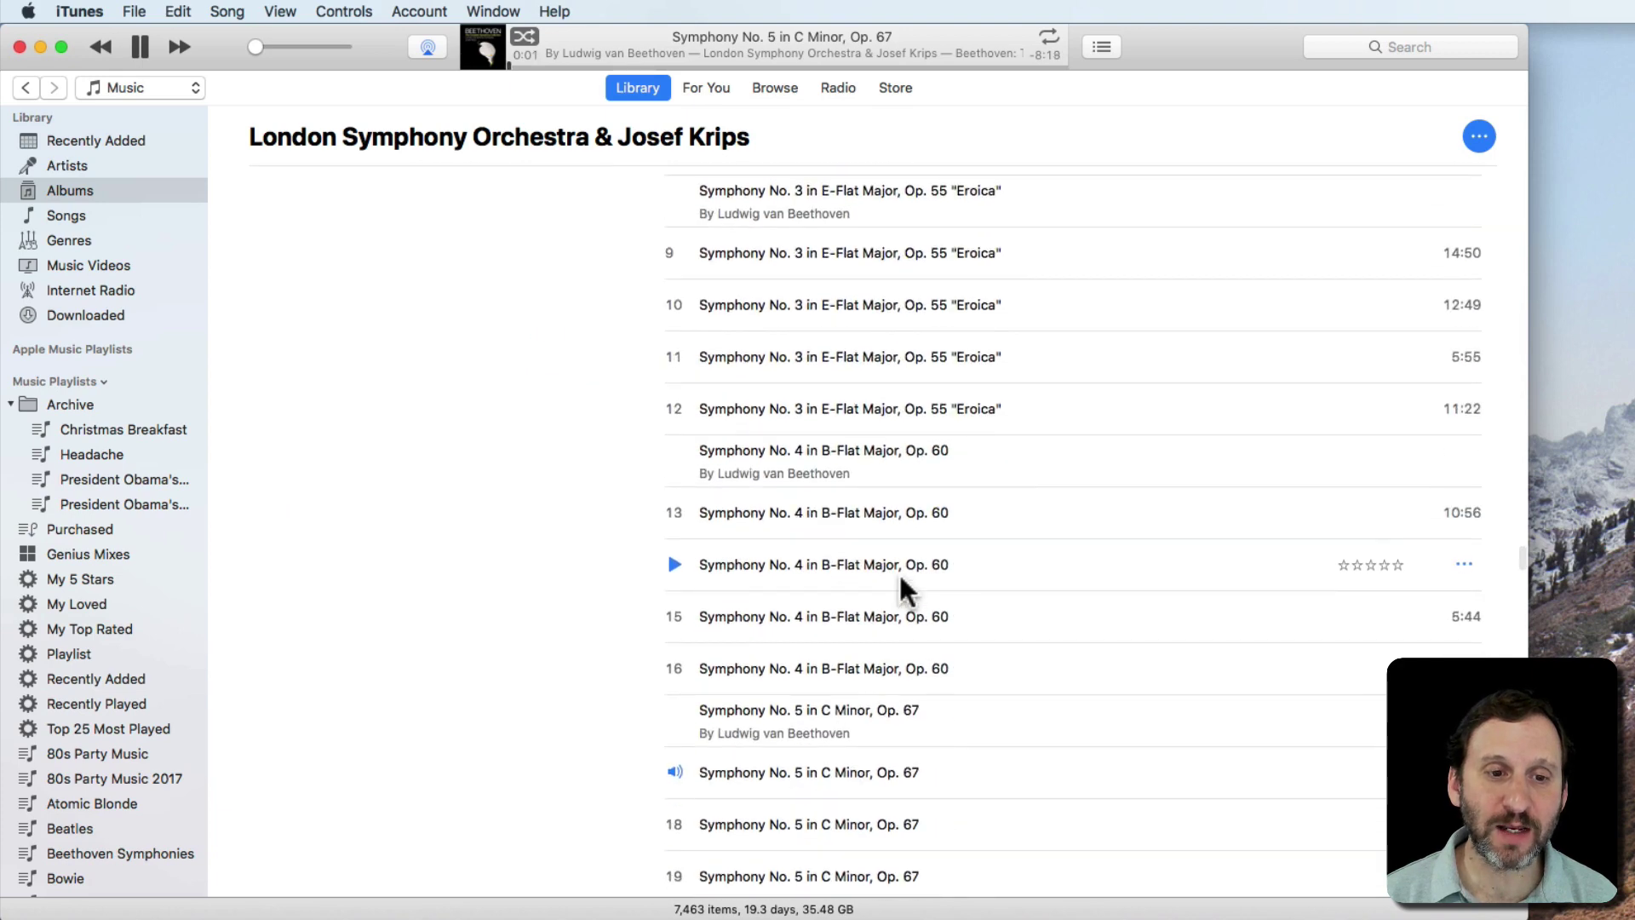
{"action": "scroll", "coordinate": [898, 571], "scroll_direction": "down", "scroll_amount": 2}
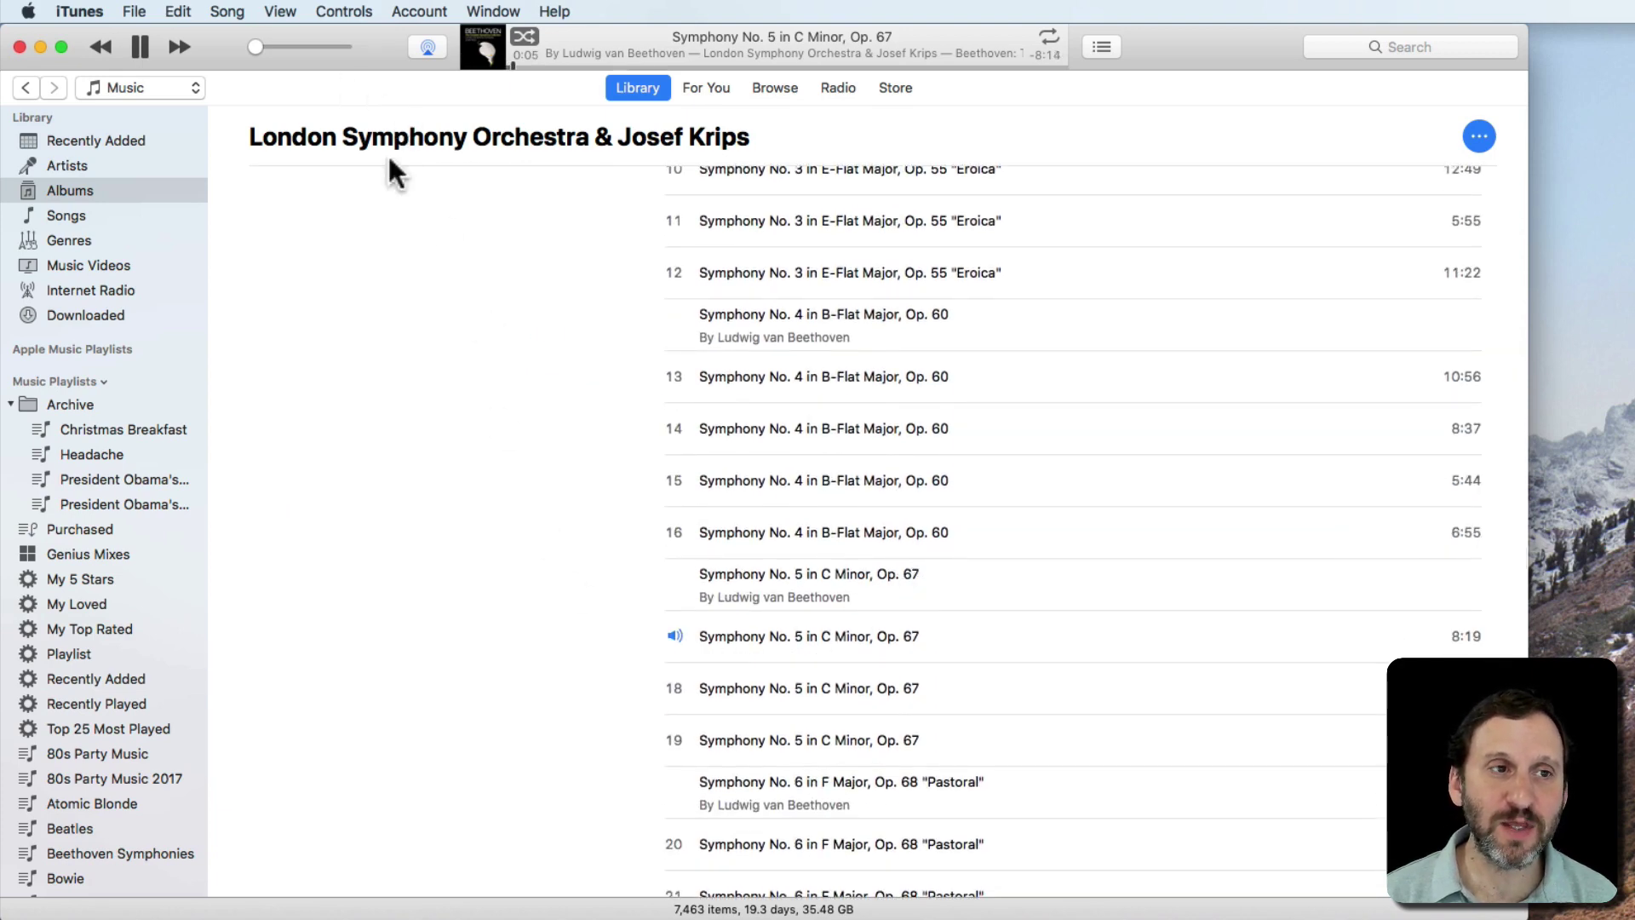
{"action": "left_click", "coordinate": [180, 47]}
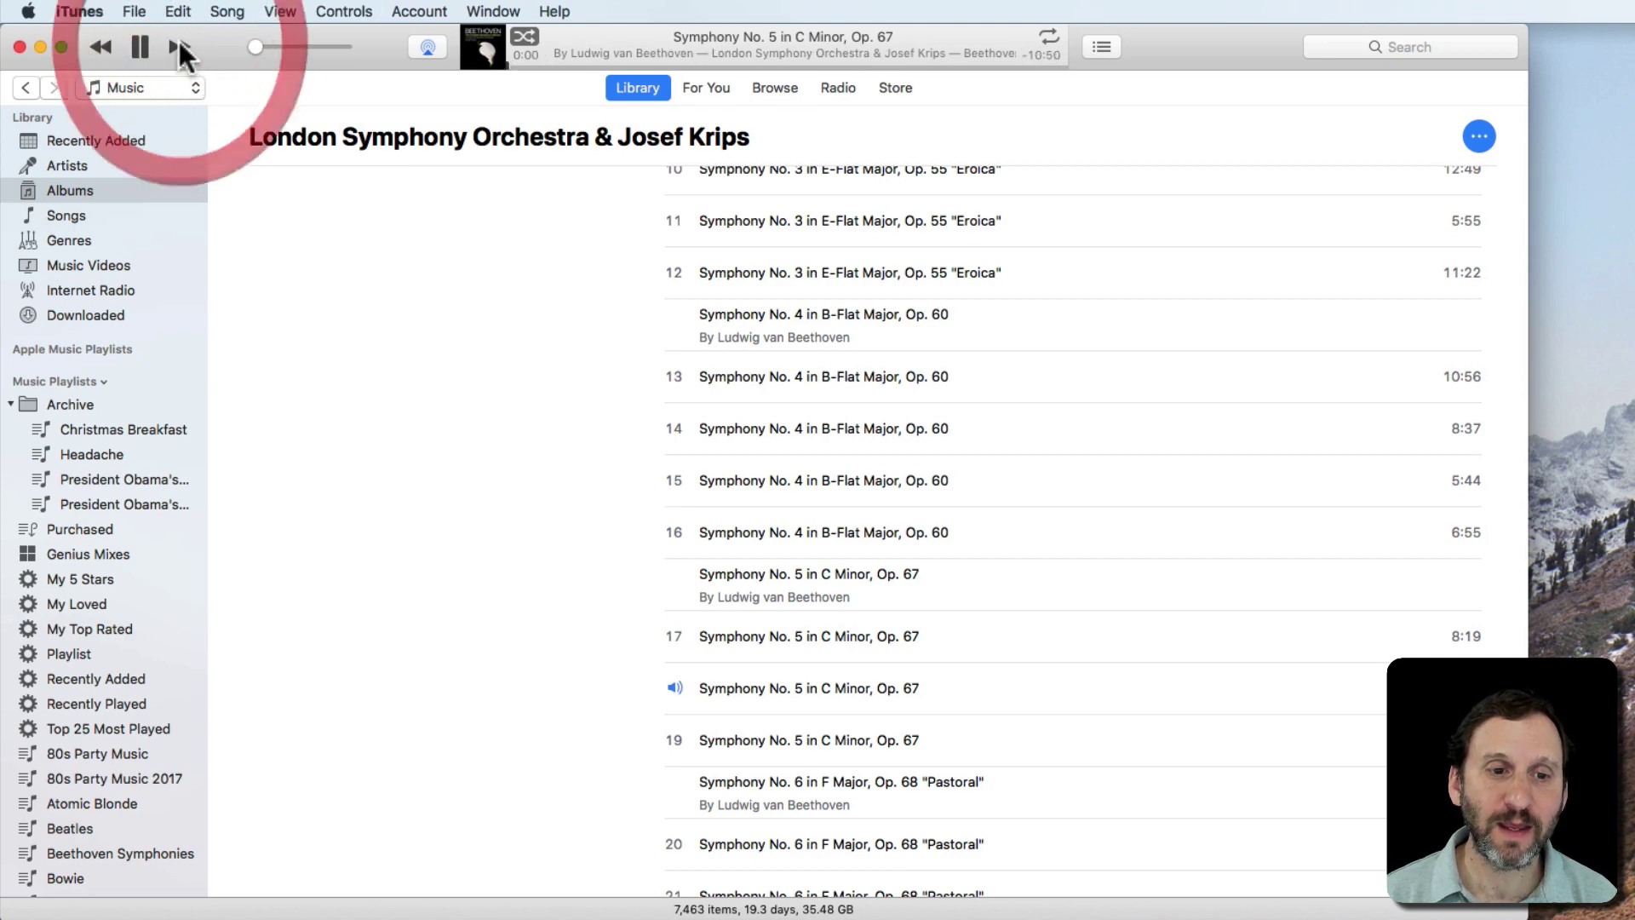
{"action": "left_click", "coordinate": [179, 46]}
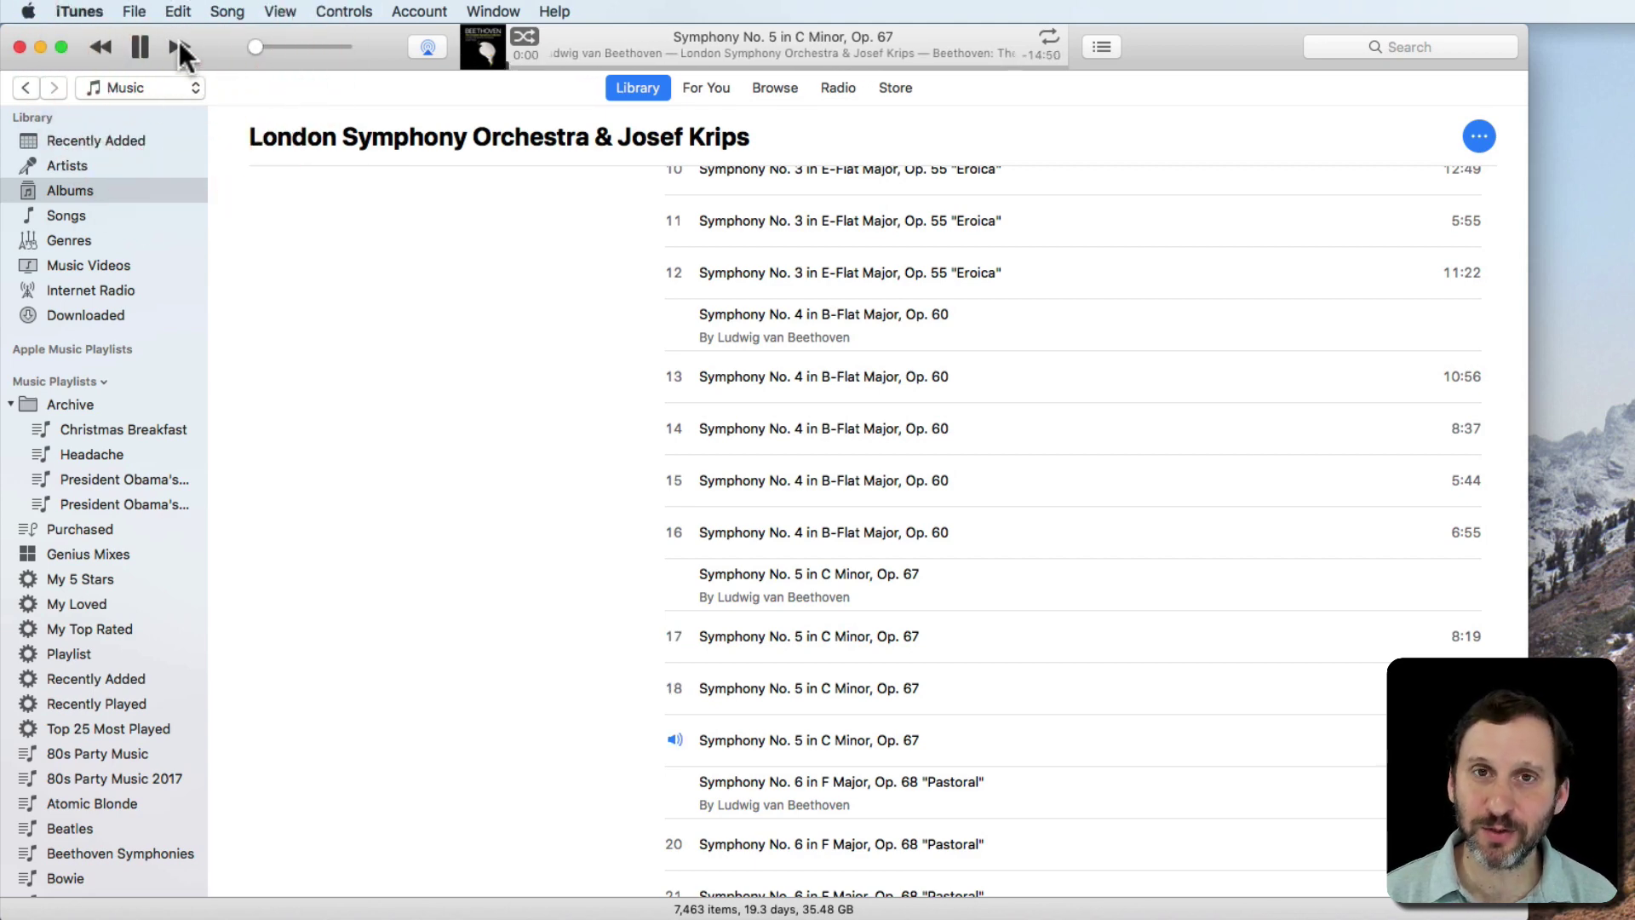
{"action": "left_click", "coordinate": [179, 46]}
{"action": "scroll", "coordinate": [622, 410], "scroll_direction": "up", "scroll_amount": 5}
{"action": "scroll", "coordinate": [623, 409], "scroll_direction": "up", "scroll_amount": 3}
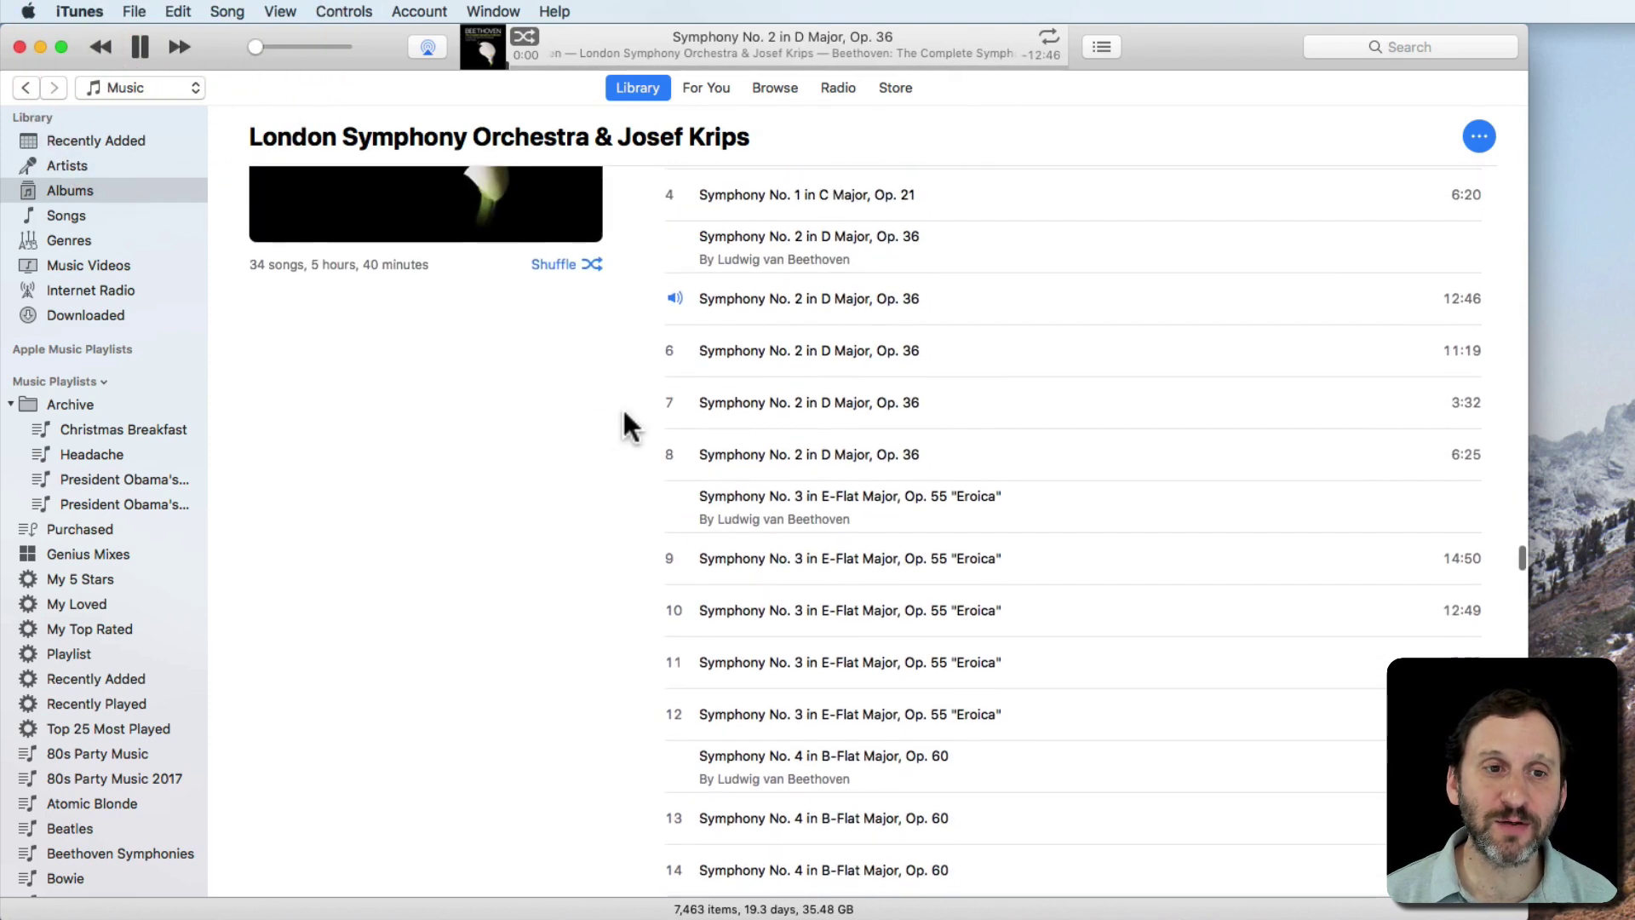
{"action": "scroll", "coordinate": [623, 409], "scroll_direction": "up", "scroll_amount": 2}
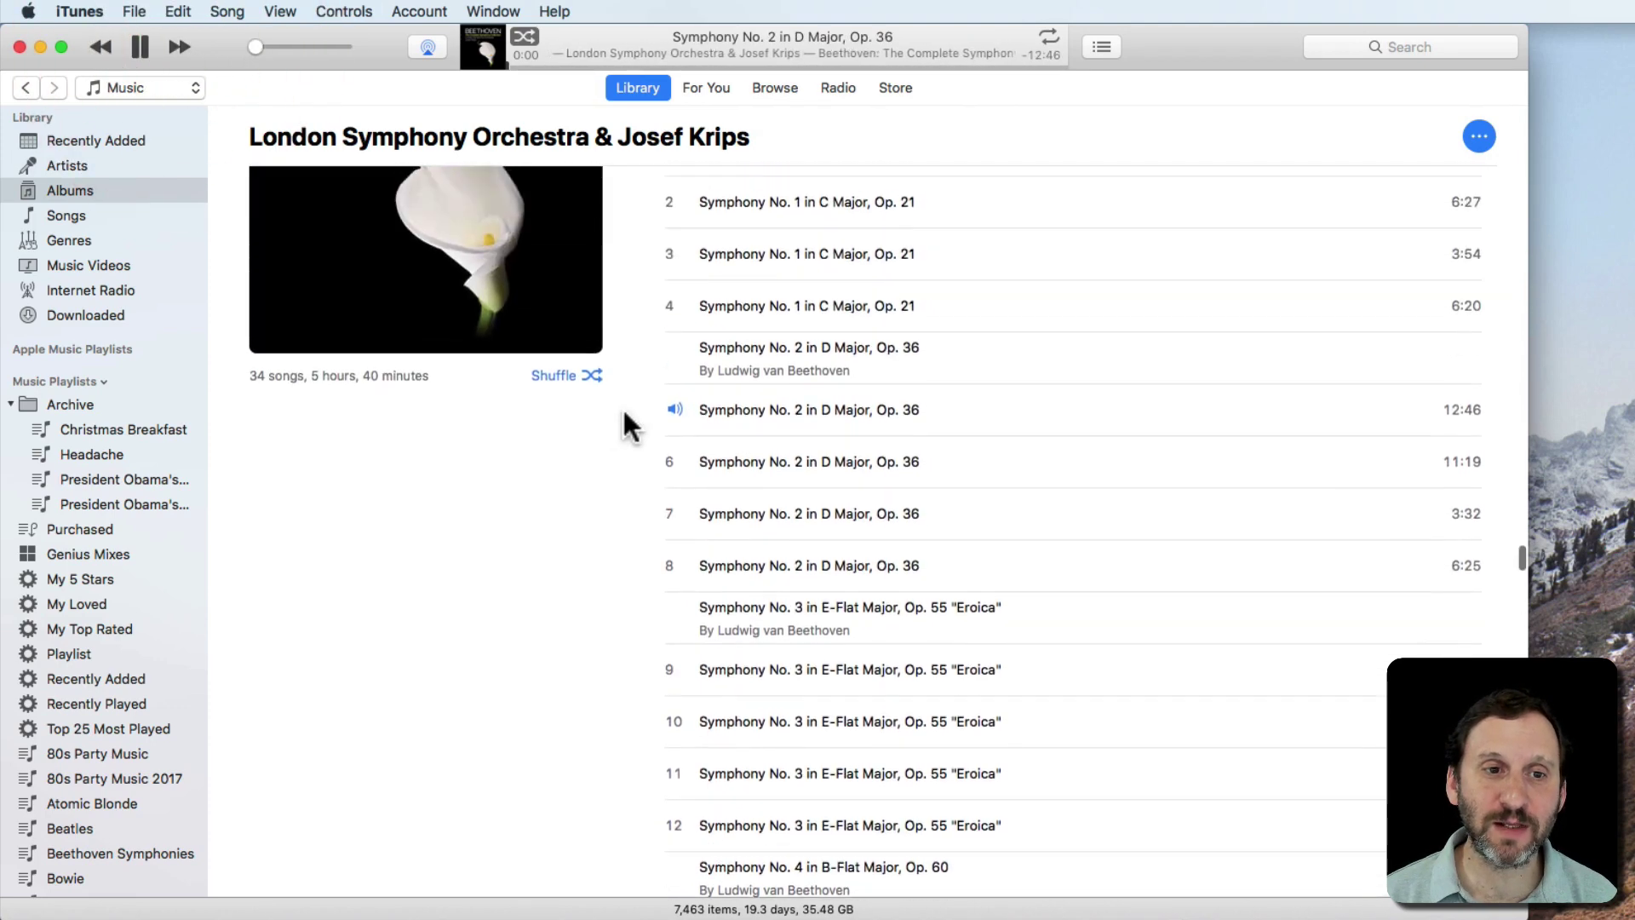
Skip through the next symphony's movements to reach Symphony No. 3 'Eroica'
{"action": "left_click", "coordinate": [173, 45]}
{"action": "left_click", "coordinate": [174, 45]}
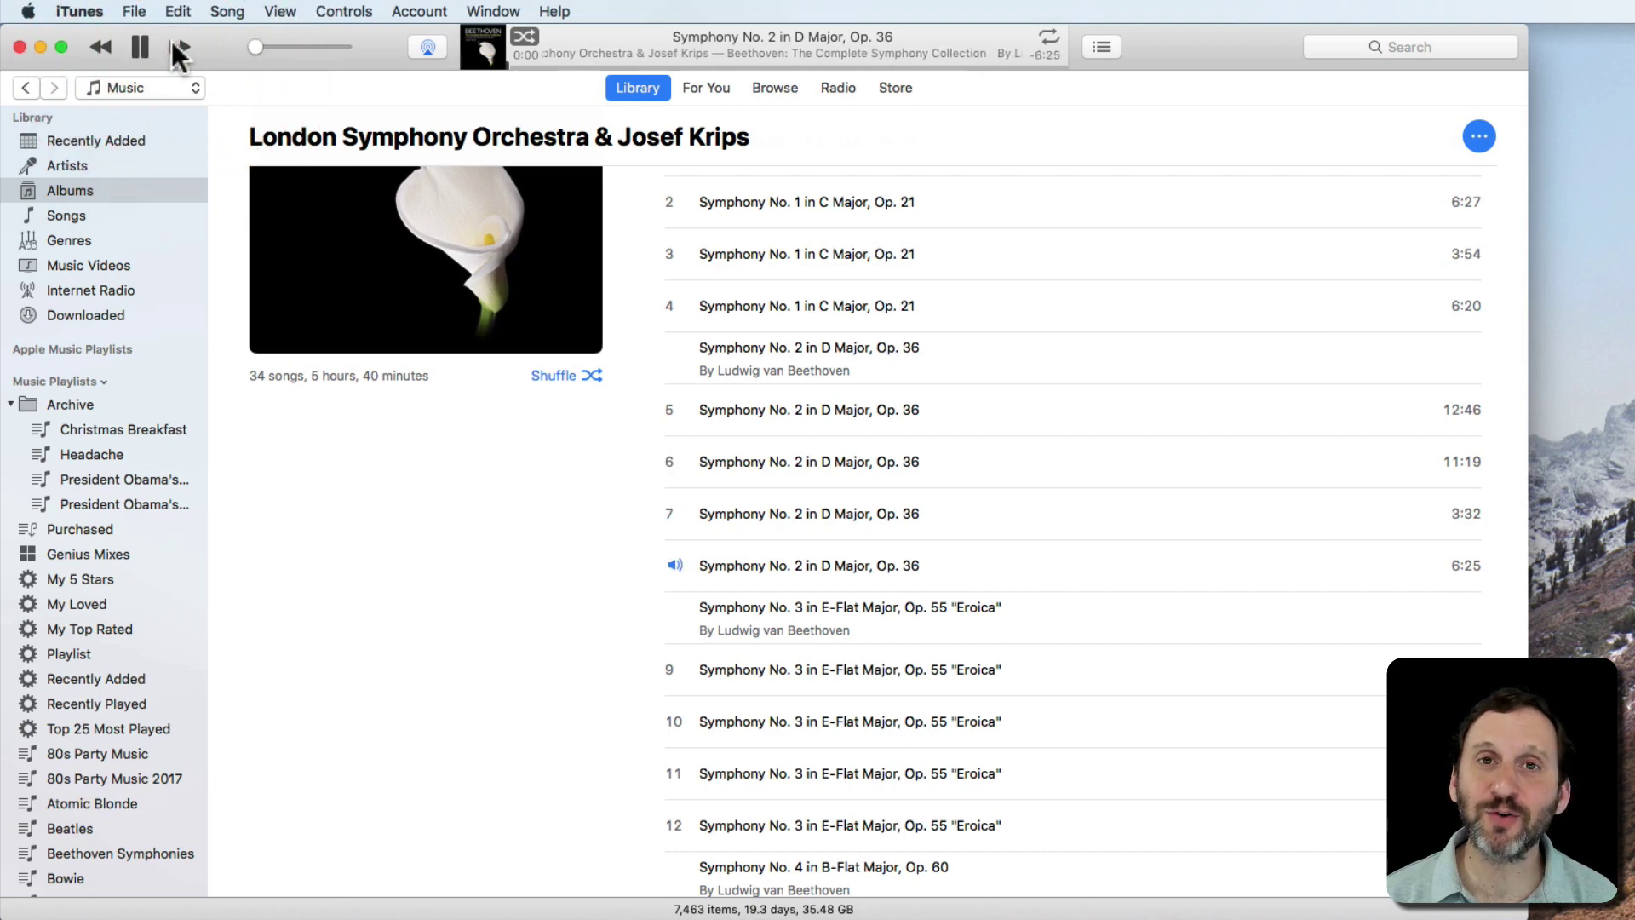
{"action": "left_click", "coordinate": [174, 46]}
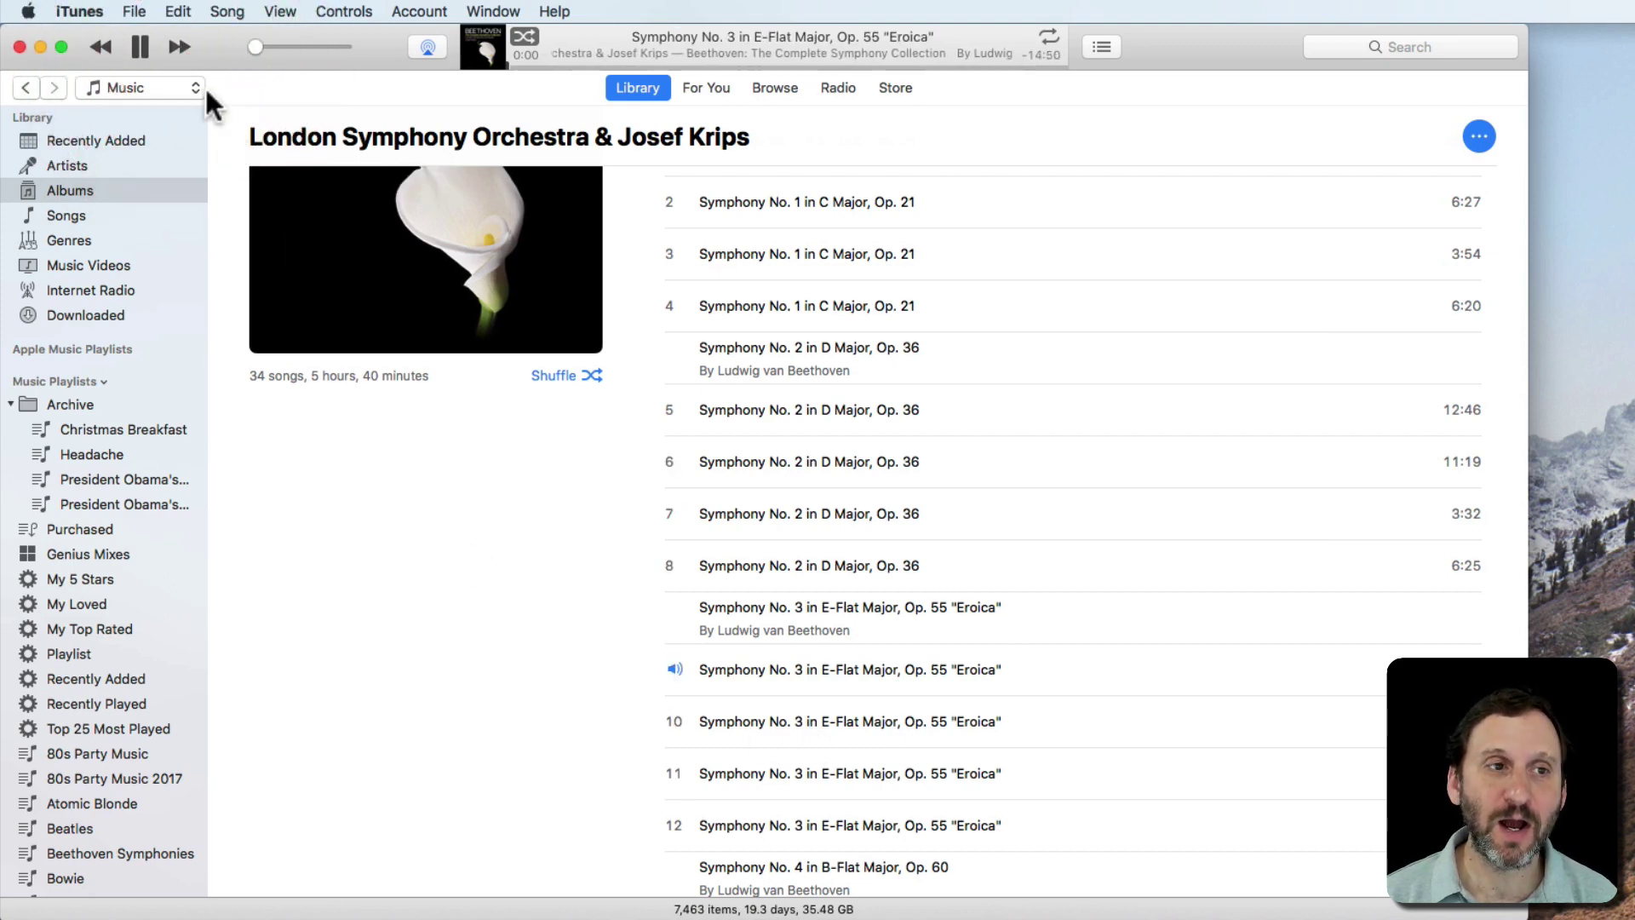
{"action": "left_click", "coordinate": [178, 48]}
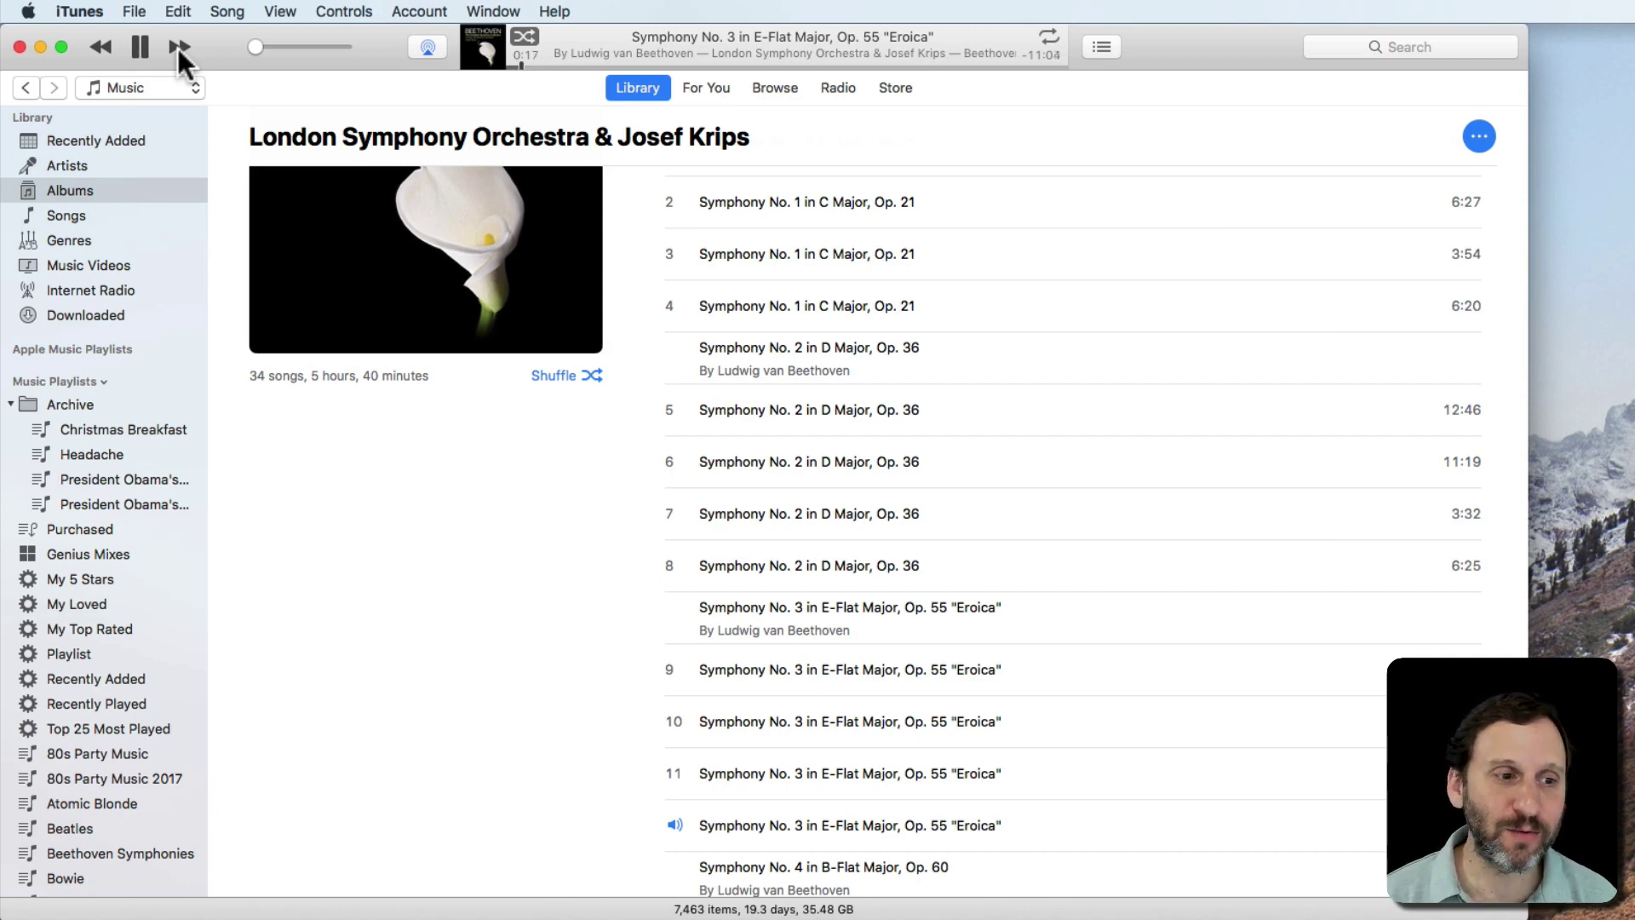
Shuffle the 34-song Beethoven Symphonies playlist and skip ahead to a Symphony No. 8 movement
{"action": "left_click", "coordinate": [106, 849]}
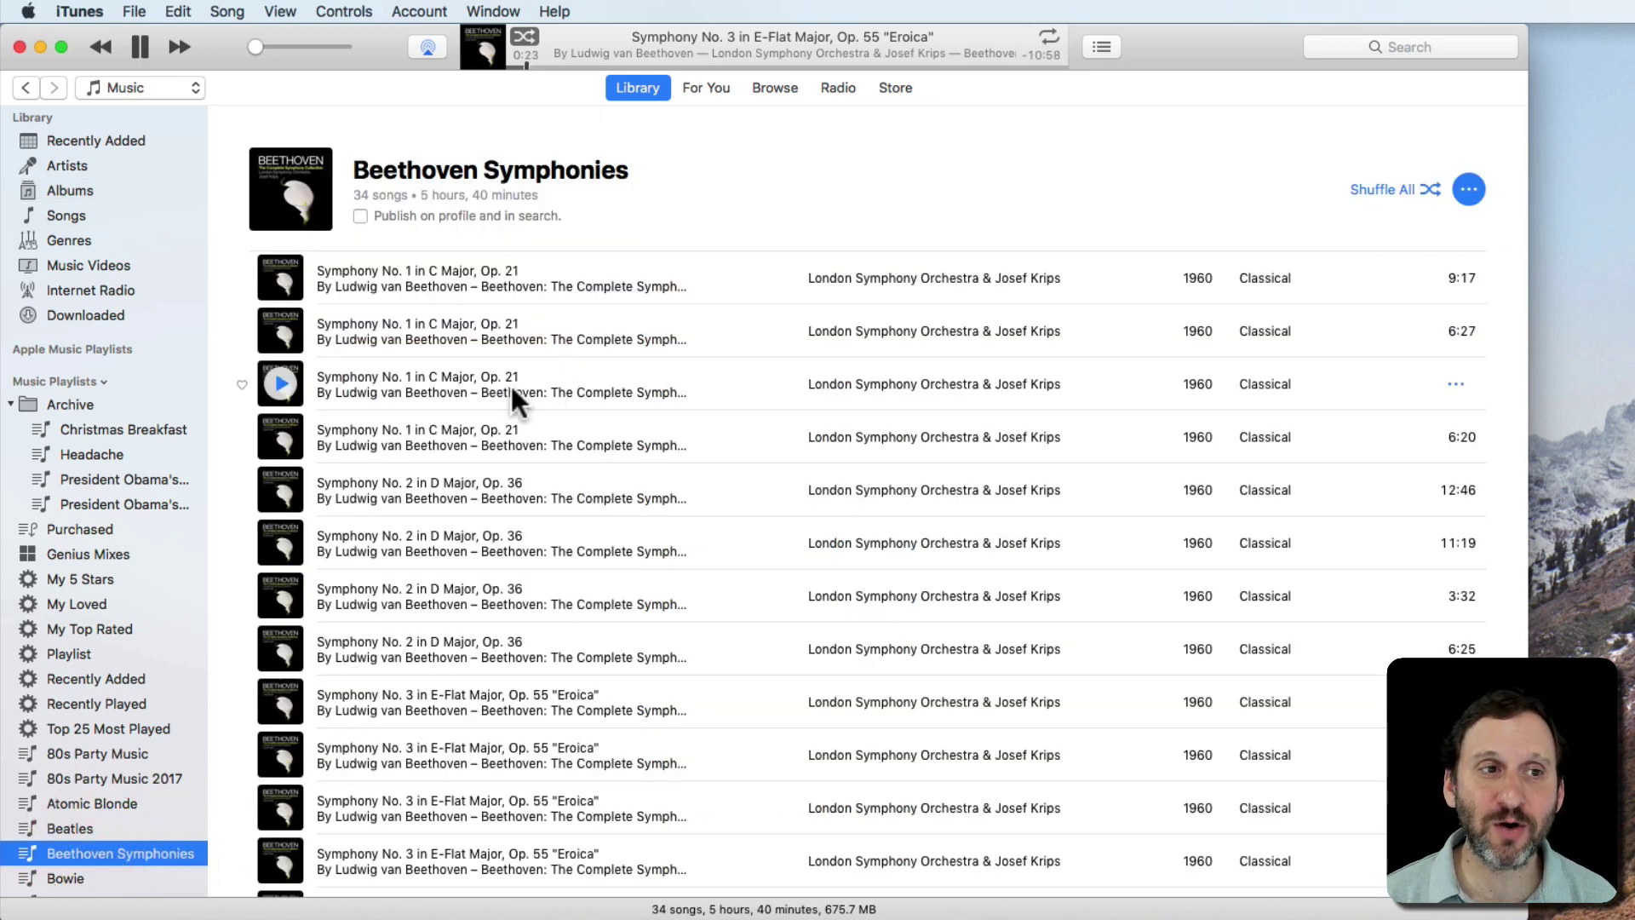
{"action": "left_click", "coordinate": [1387, 189]}
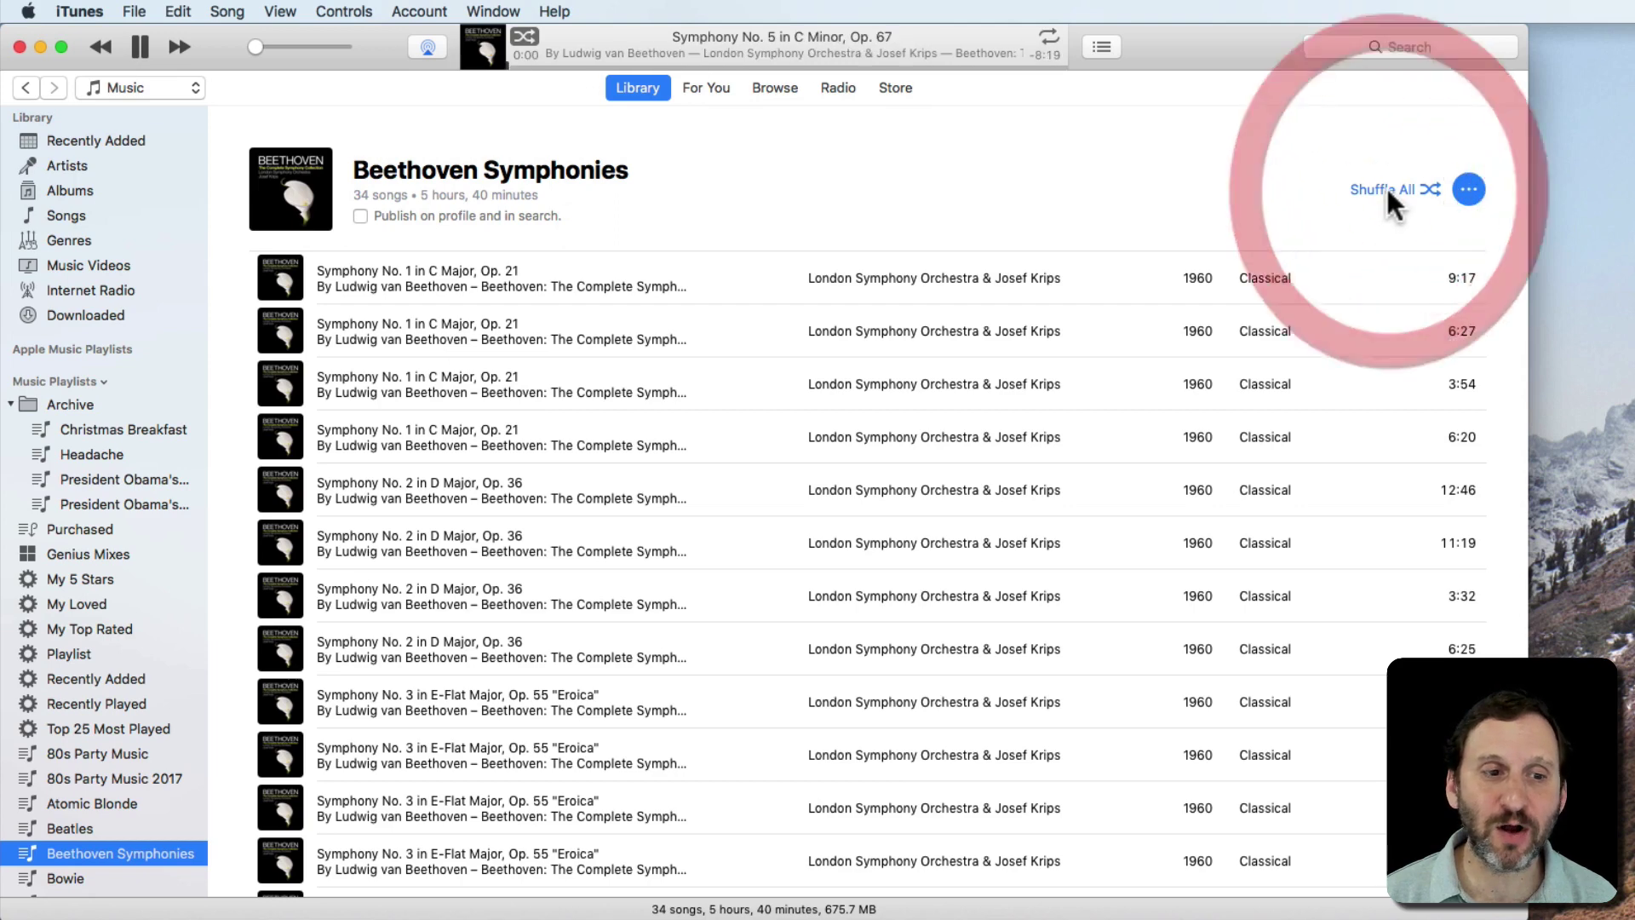
{"action": "scroll", "coordinate": [684, 631], "scroll_direction": "down", "scroll_amount": 2}
{"action": "scroll", "coordinate": [682, 631], "scroll_direction": "down", "scroll_amount": 5}
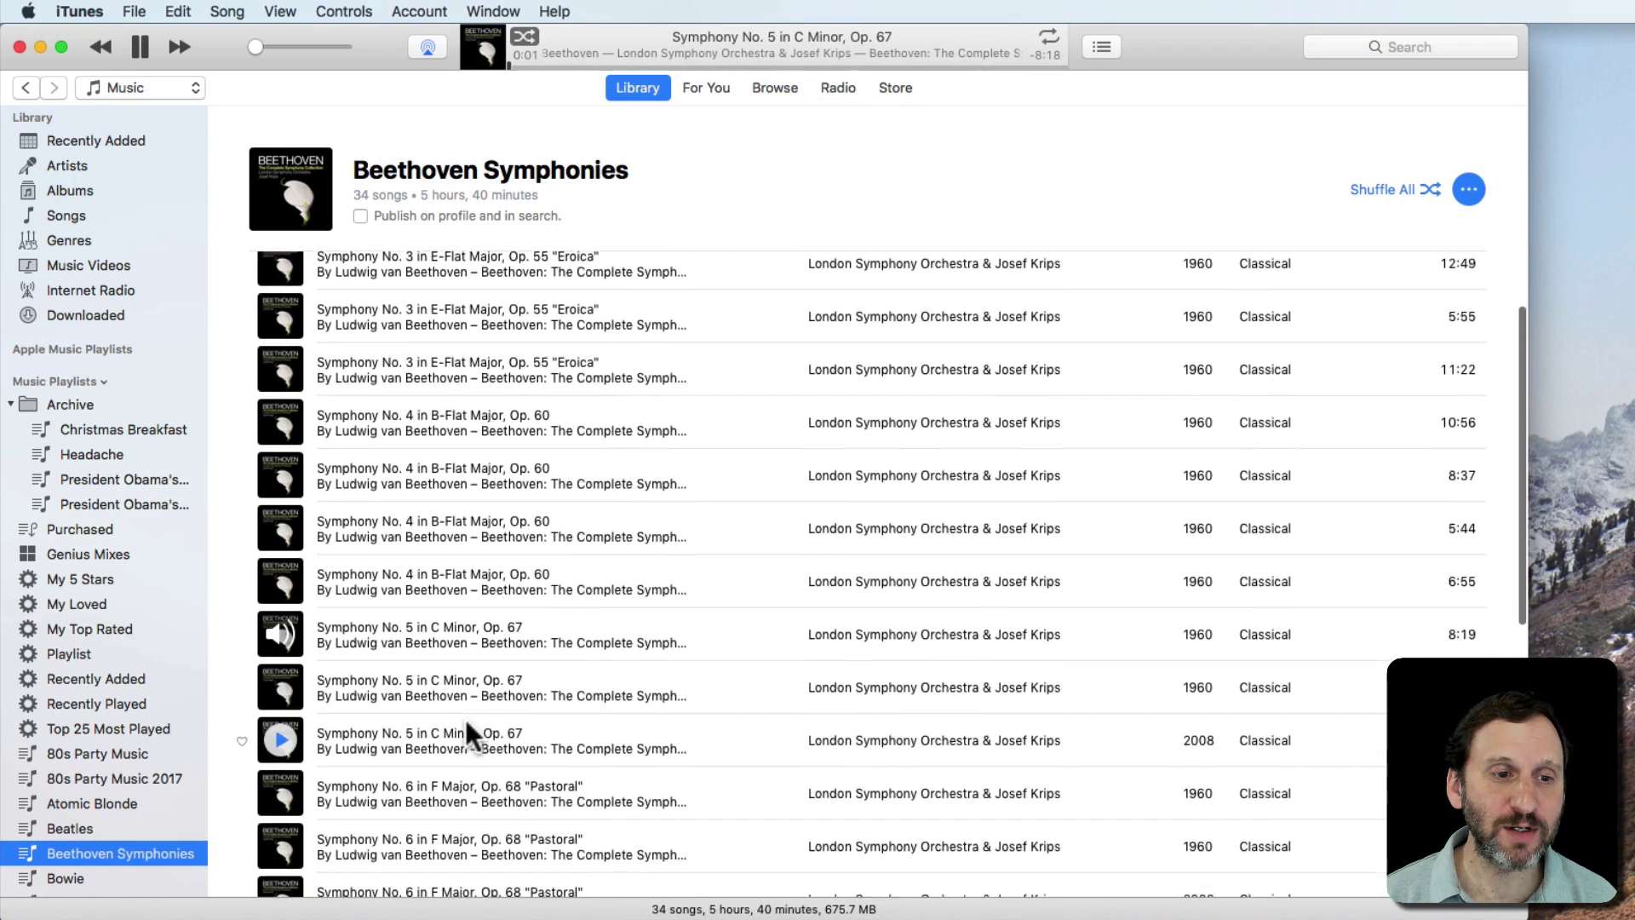
{"action": "scroll", "coordinate": [460, 715], "scroll_direction": "down", "scroll_amount": 1}
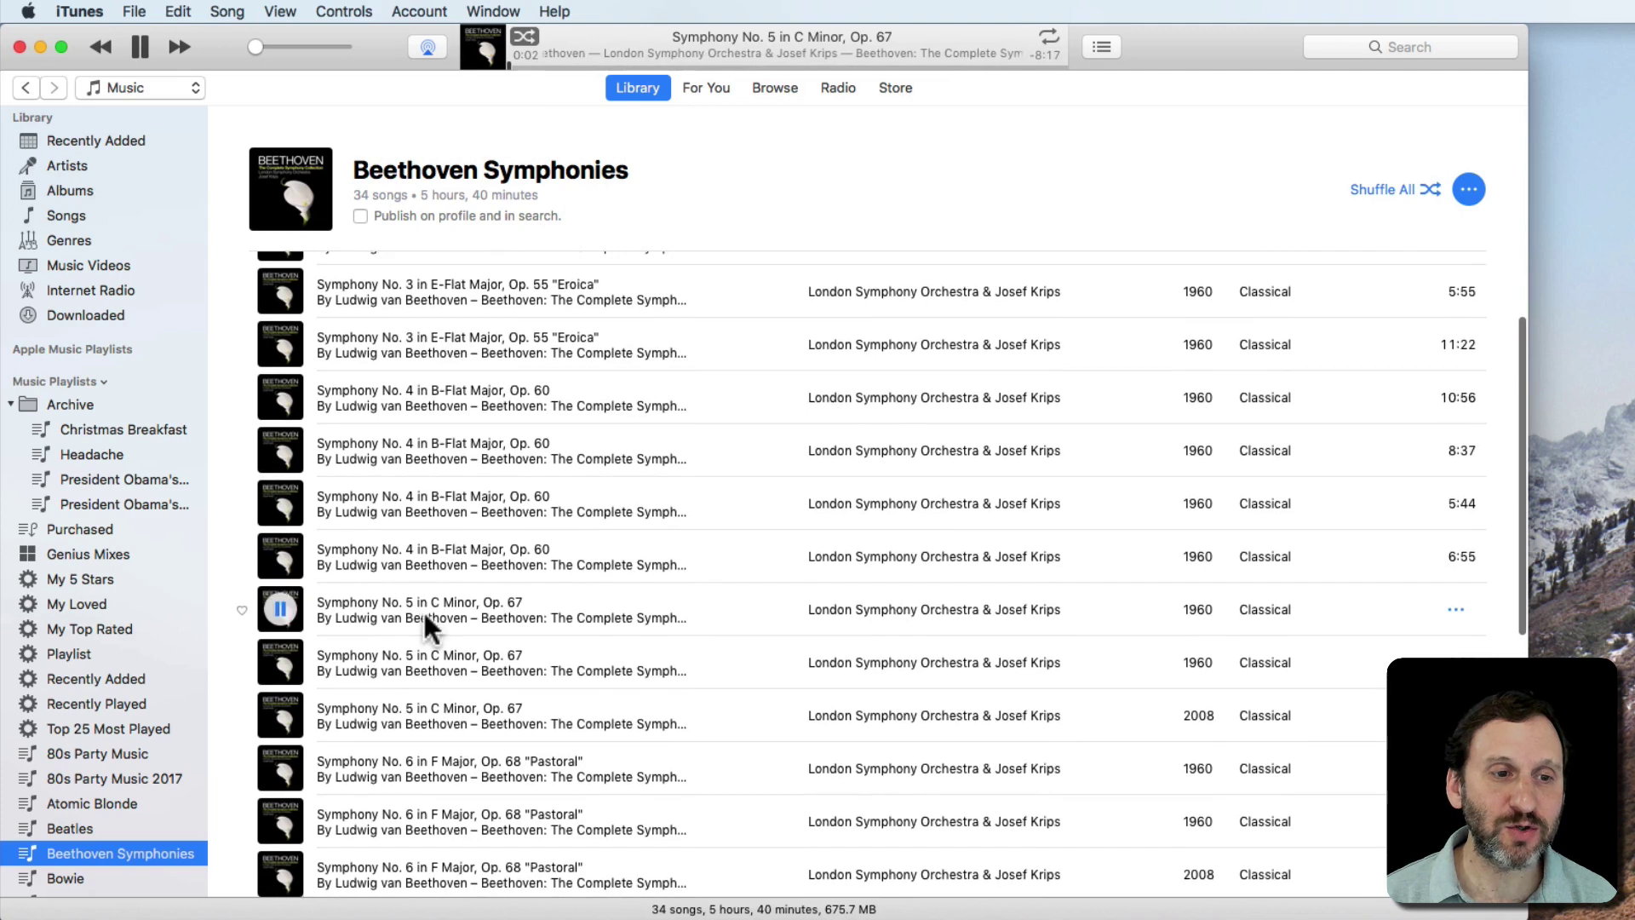
{"action": "left_click", "coordinate": [189, 45]}
{"action": "left_click", "coordinate": [190, 44]}
{"action": "scroll", "coordinate": [413, 686], "scroll_direction": "down", "scroll_amount": 2}
{"action": "scroll", "coordinate": [413, 686], "scroll_direction": "down", "scroll_amount": 4}
{"action": "scroll", "coordinate": [416, 689], "scroll_direction": "down", "scroll_amount": 3}
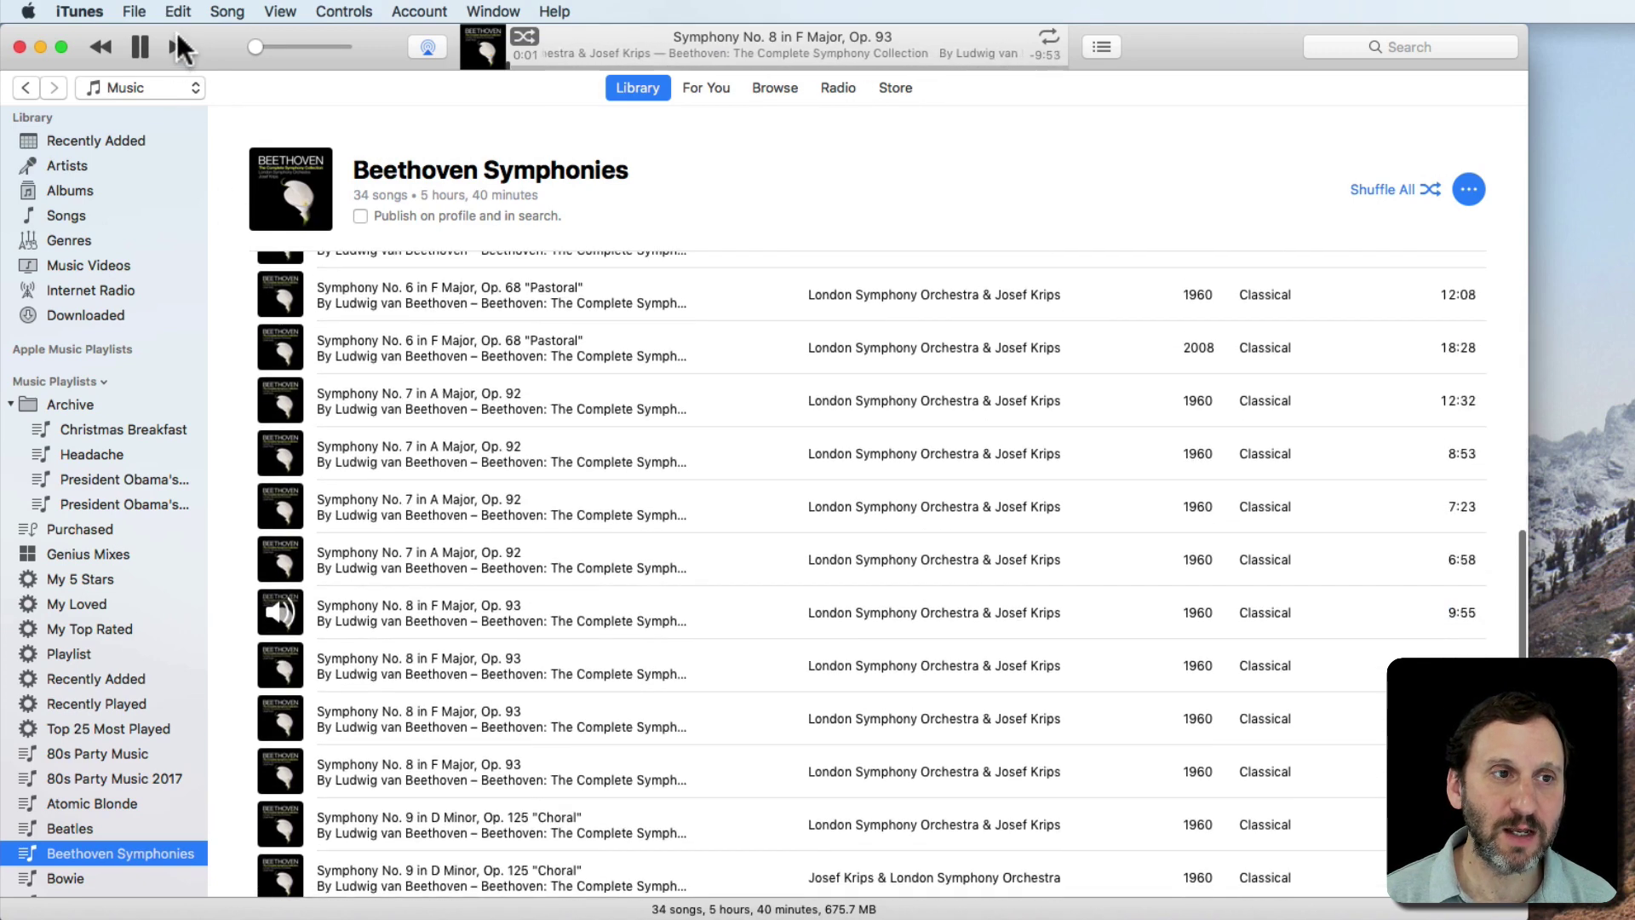
{"action": "left_click", "coordinate": [178, 47]}
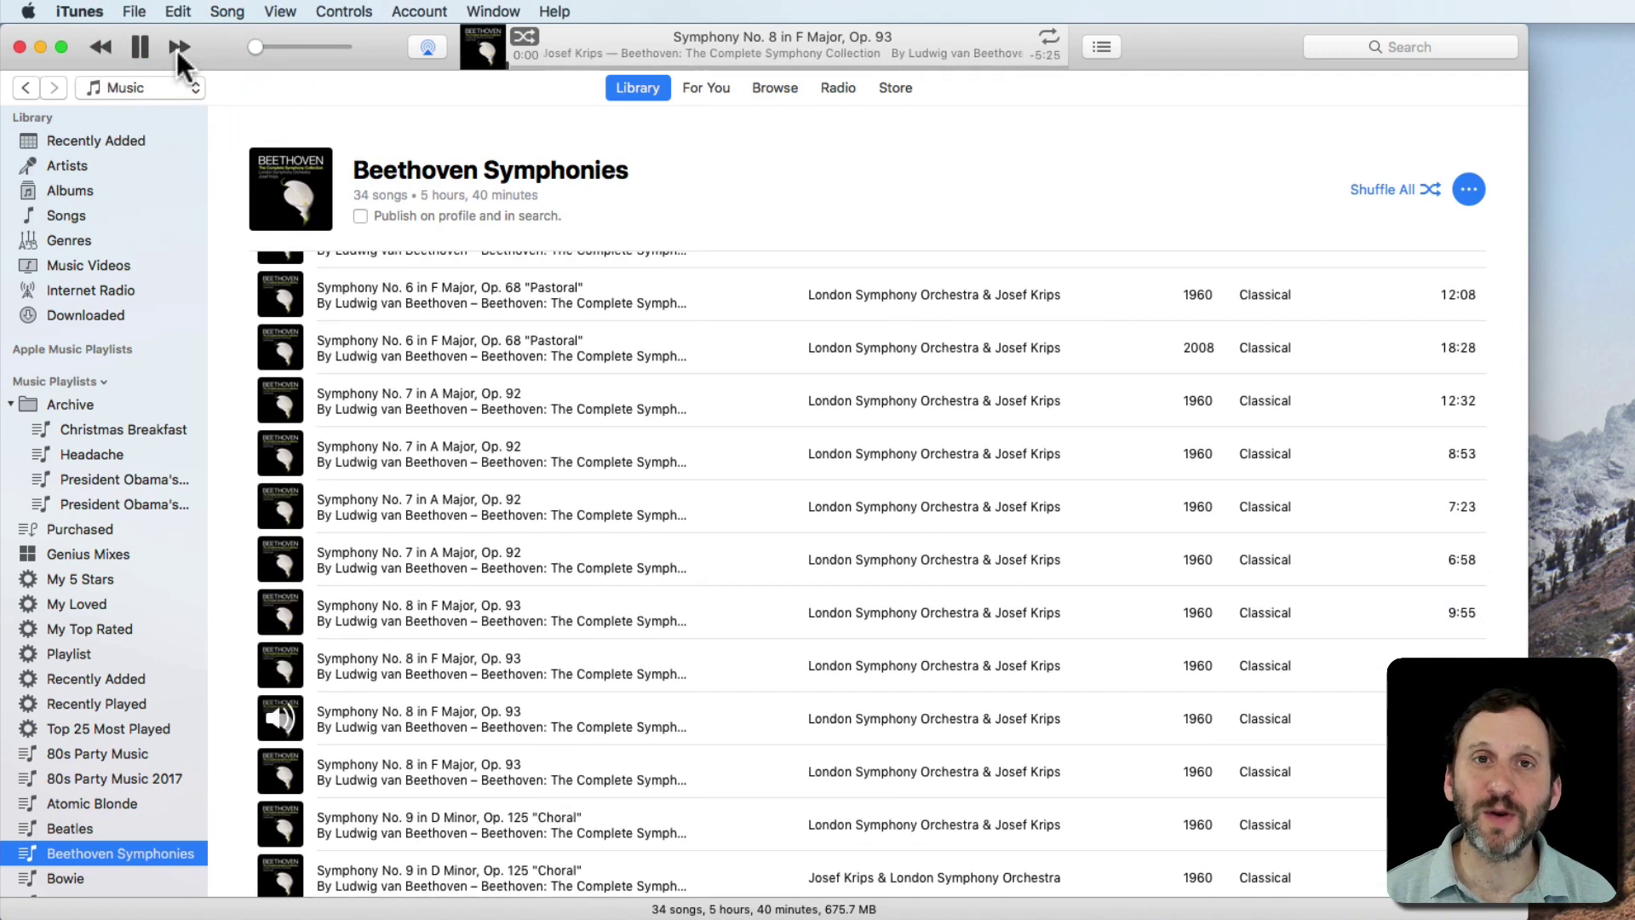